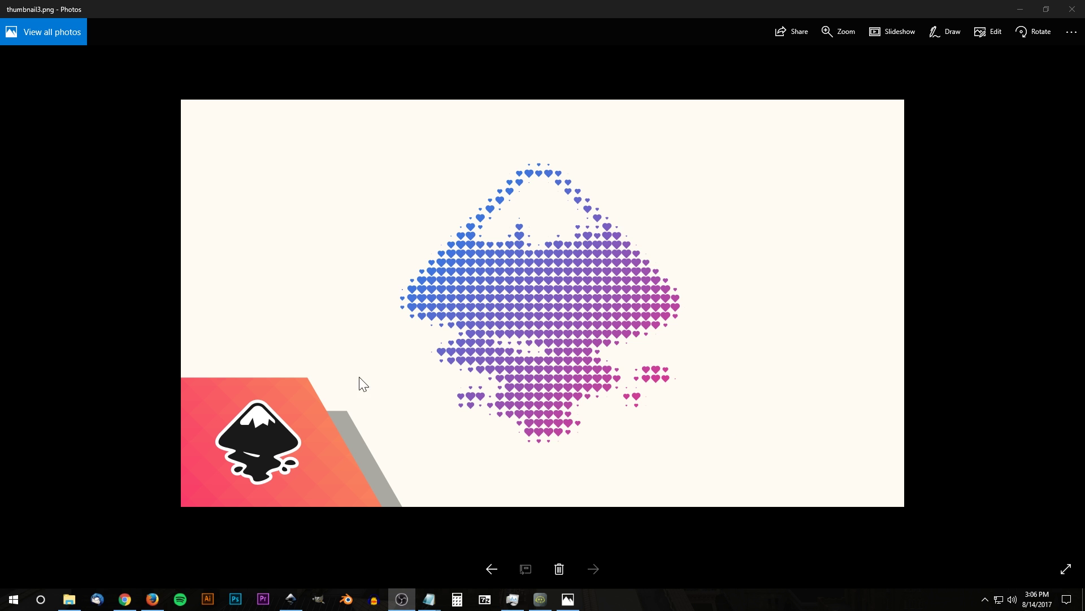
# Switch to Inkscape, set the document's display units to px and hide the page border
pyautogui.click(292, 597)
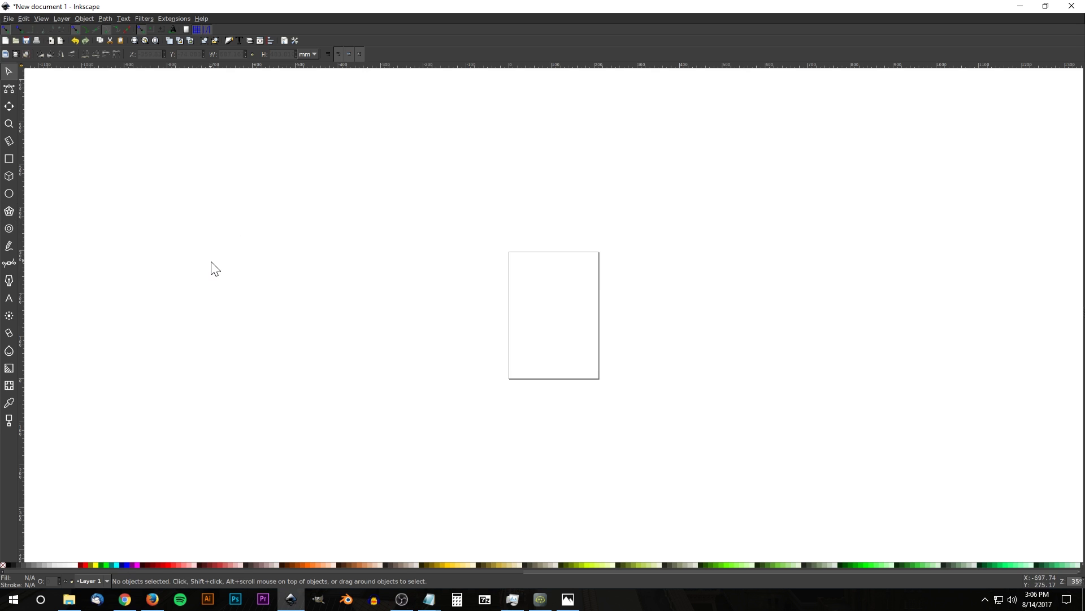
pyautogui.click(9, 19)
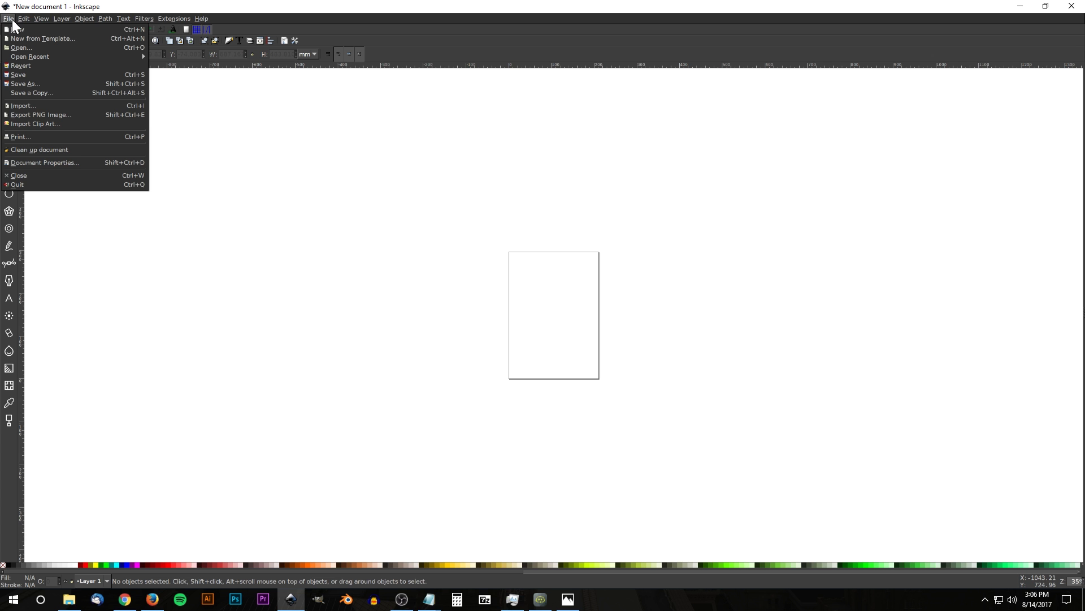
pyautogui.click(34, 162)
pyautogui.moveTo(673, 53); pyautogui.dragTo(580, 92)
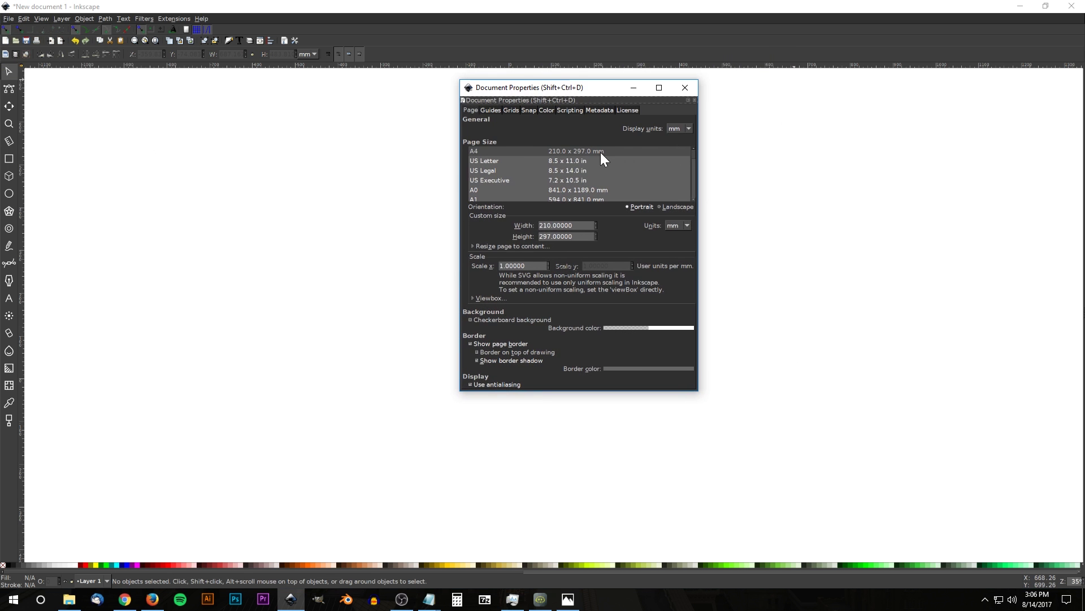
pyautogui.click(677, 129)
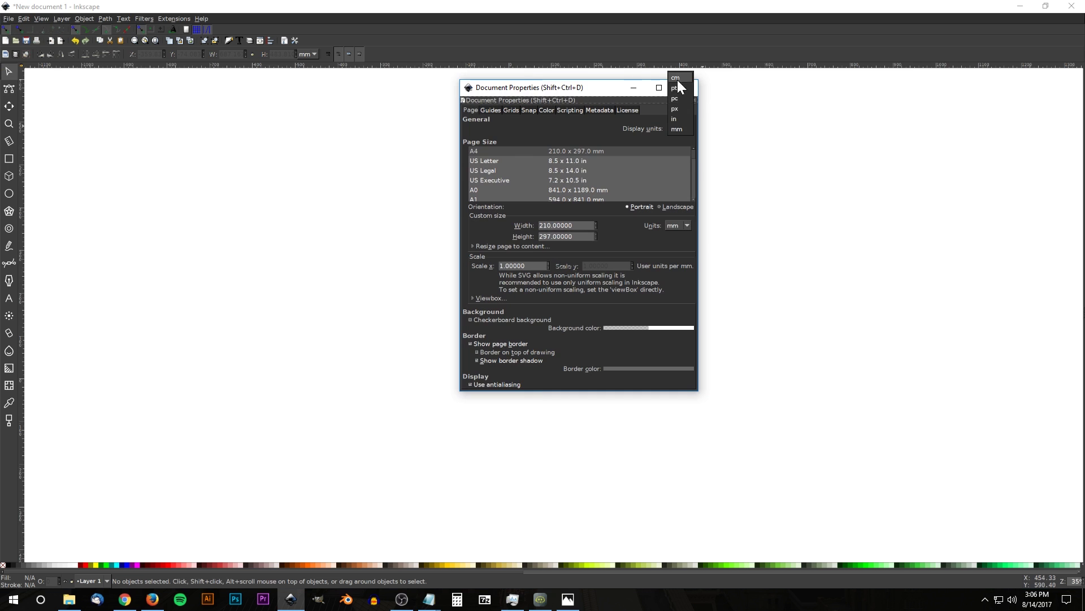
pyautogui.click(677, 108)
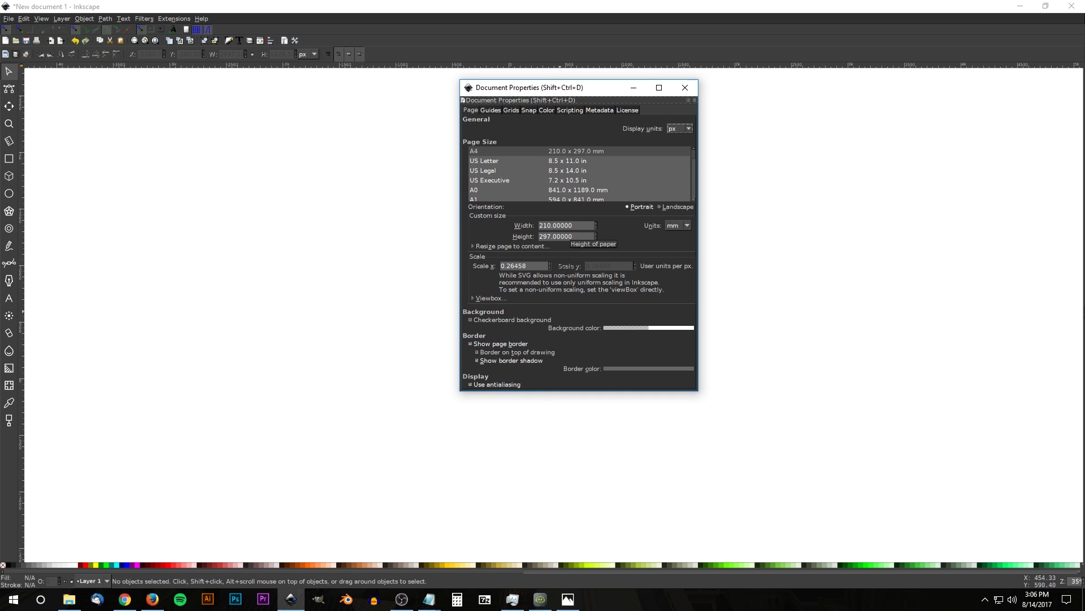
pyautogui.click(472, 343)
pyautogui.click(685, 87)
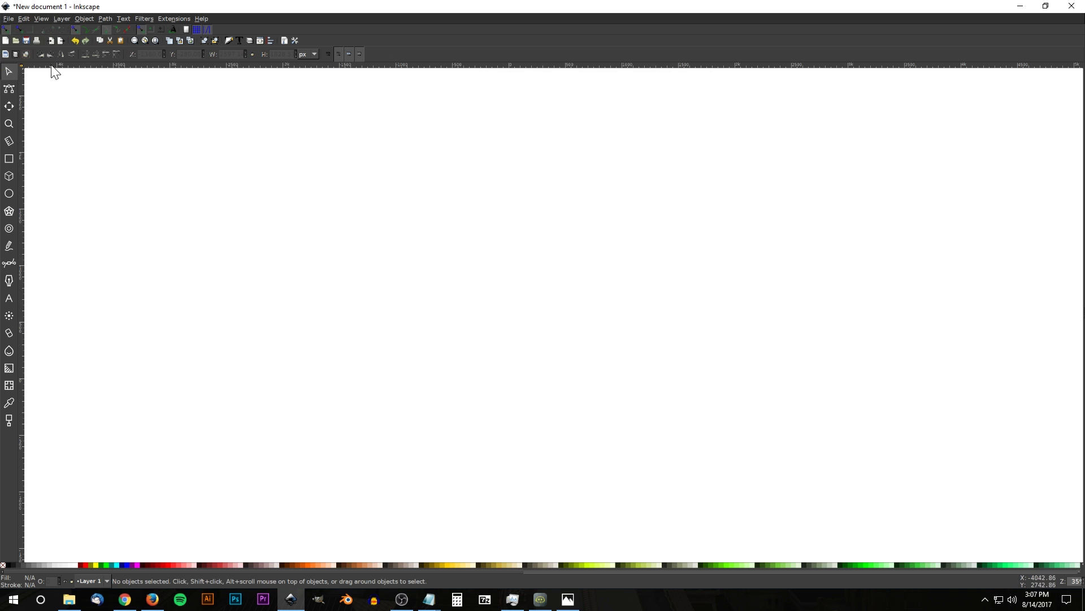
# Set the canvas zoom to 1:1
pyautogui.click(43, 19)
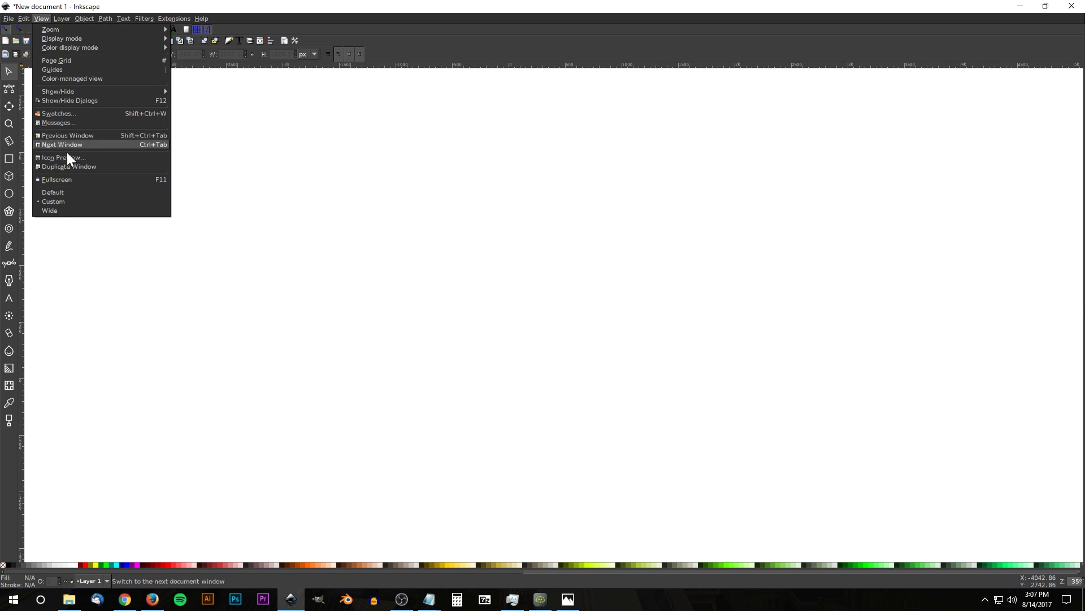
pyautogui.moveTo(79, 30)
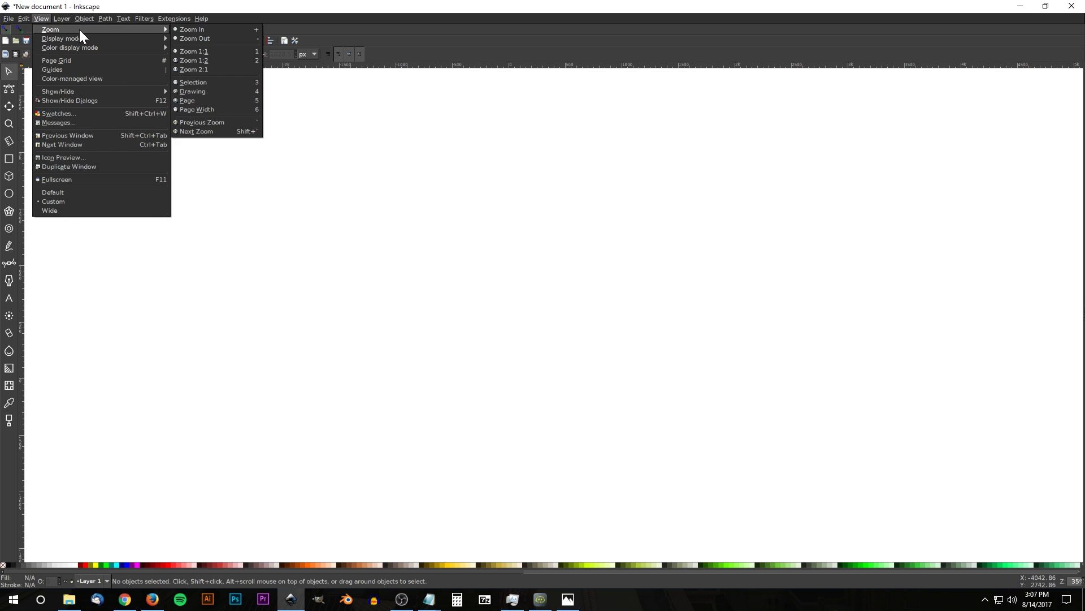
pyautogui.click(201, 52)
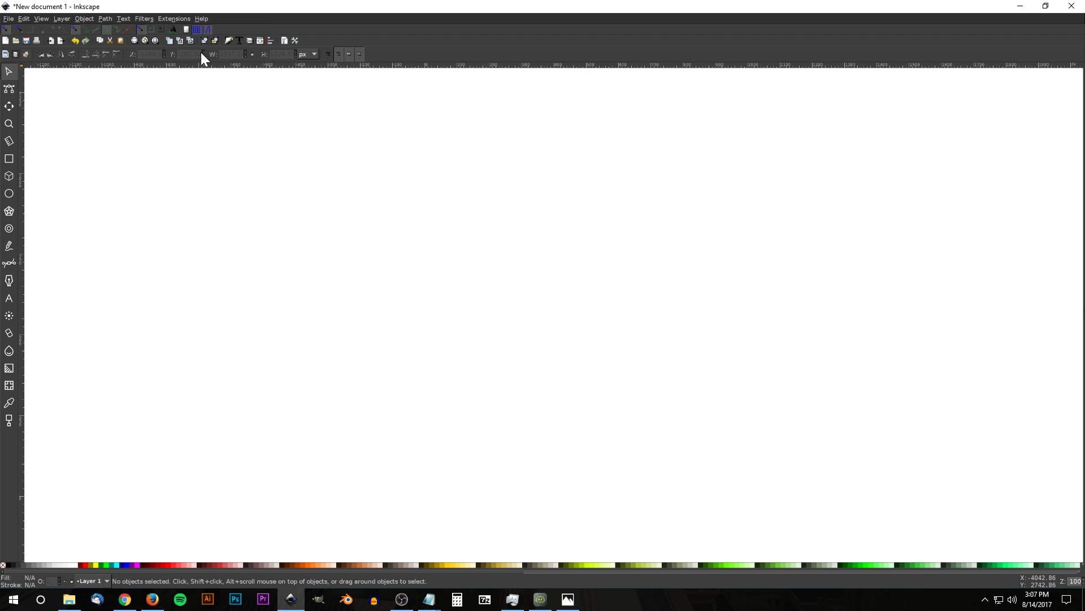
# Show the Align and Distribute settings relative to Last selected, and show the Fill and Stroke settings
pyautogui.click(269, 43)
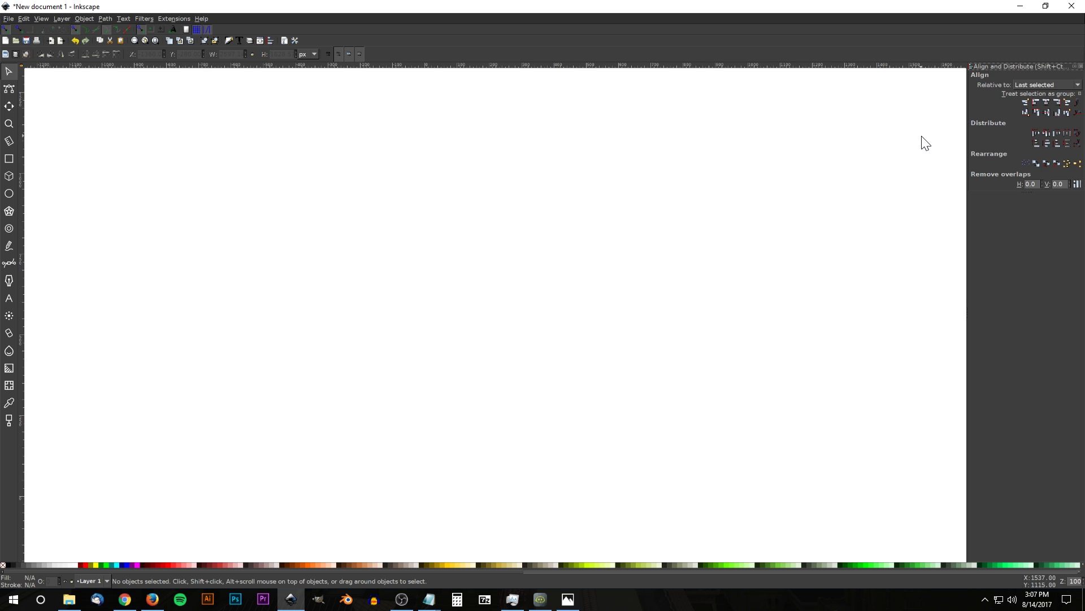
pyautogui.click(1055, 86)
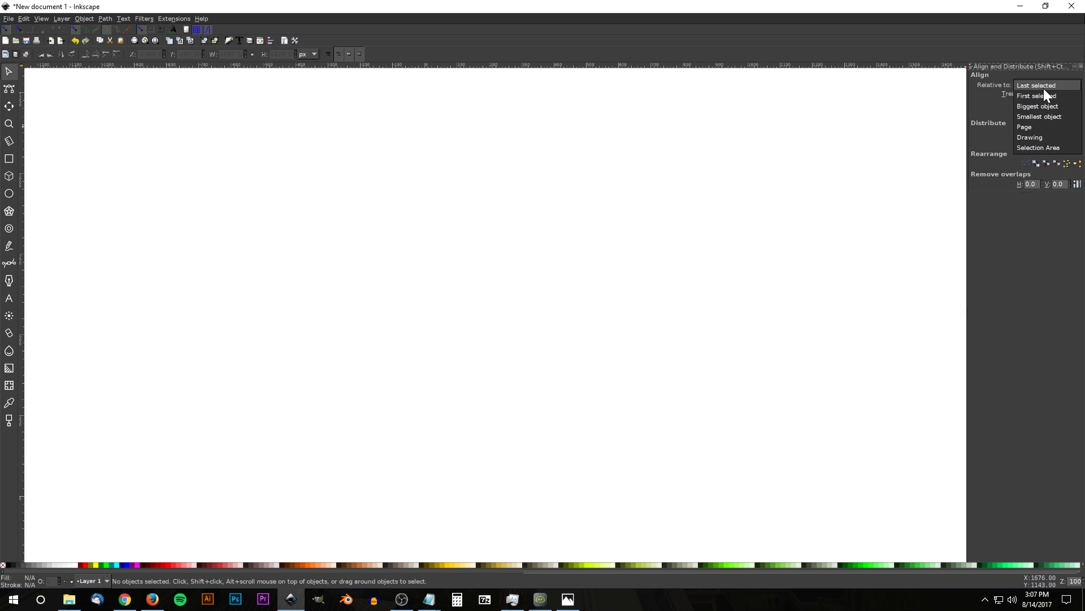
pyautogui.click(1036, 84)
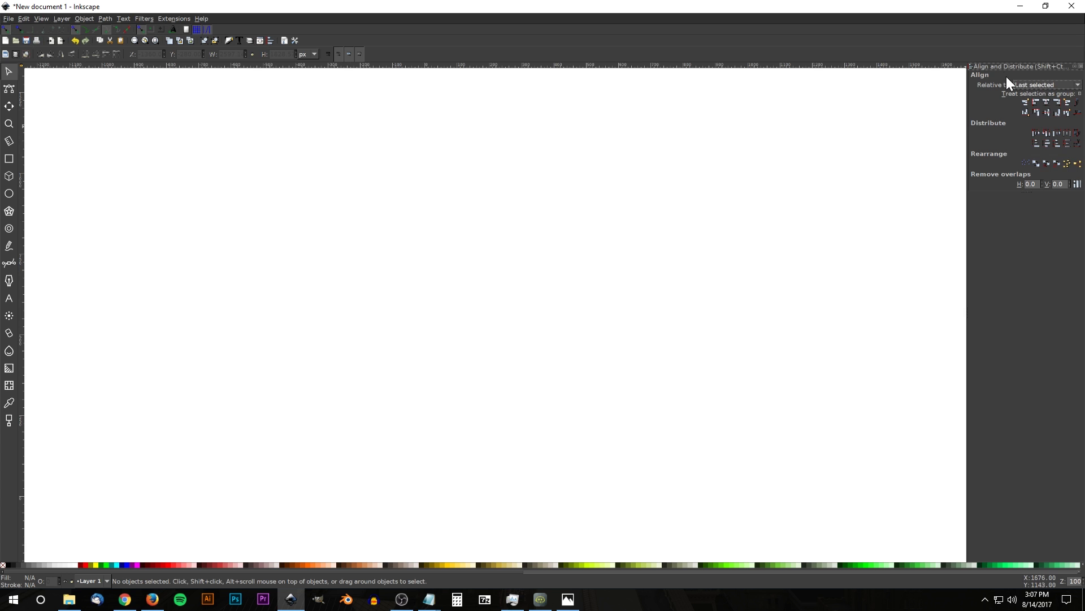
pyautogui.click(229, 42)
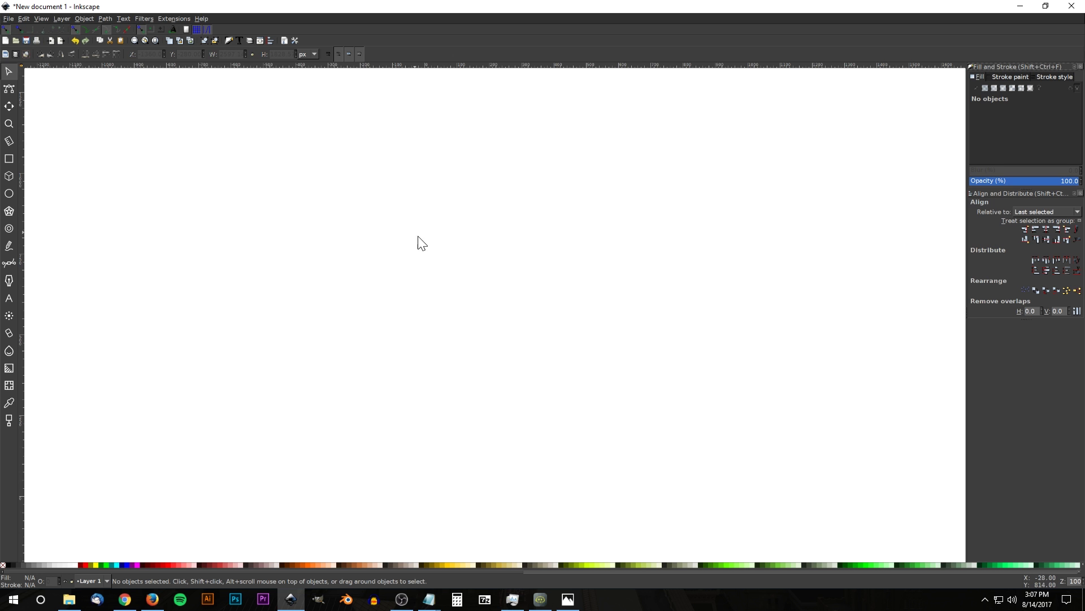
# Check the reference image, then draw a square of about 350 px and lower its opacity to 53.3%
pyautogui.click(568, 600)
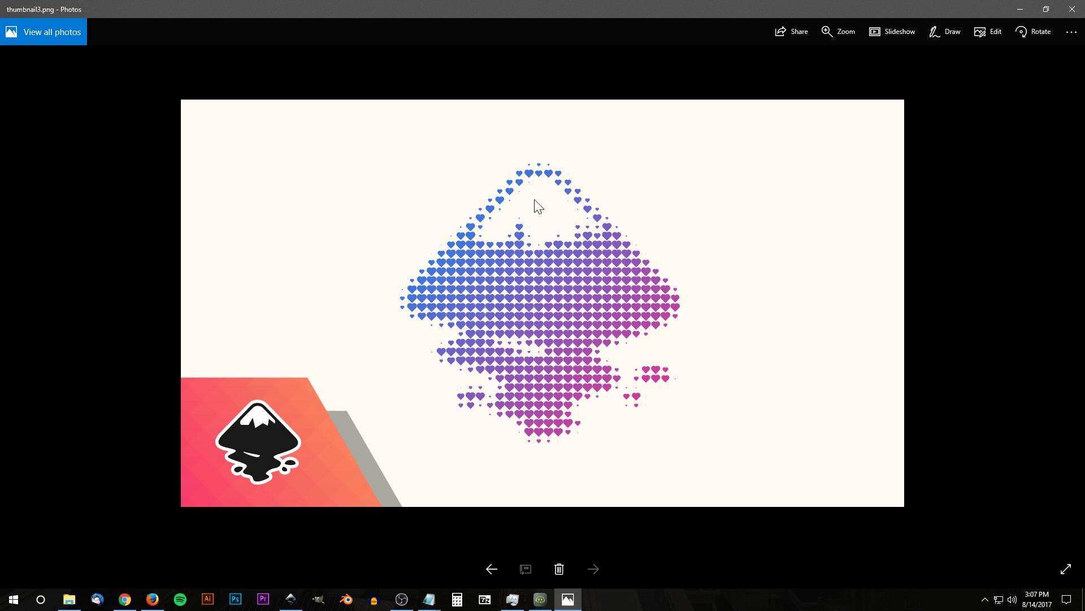
pyautogui.click(291, 597)
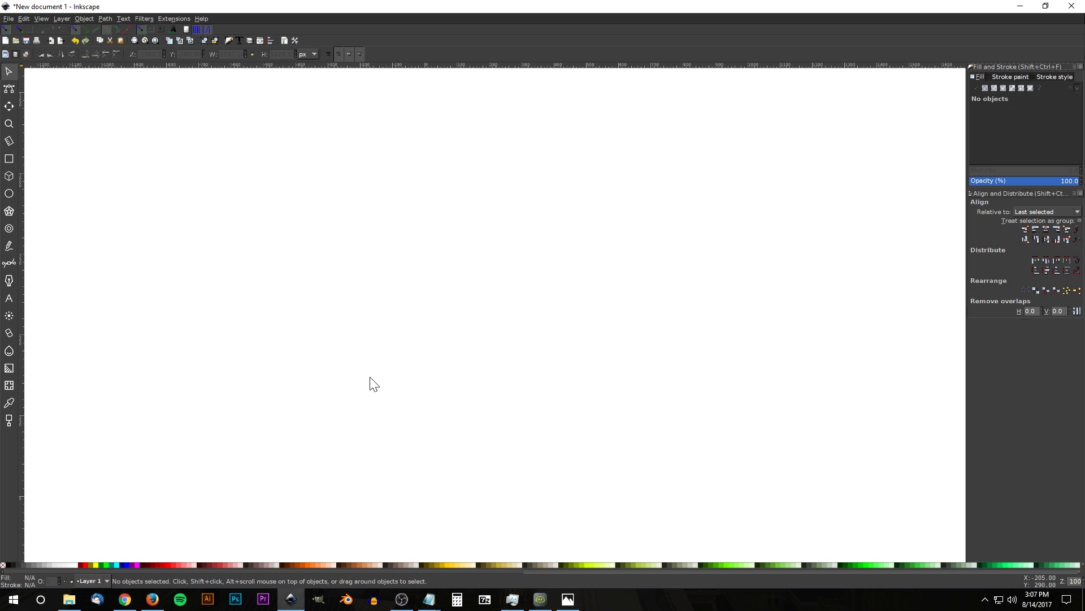
pyautogui.click(9, 159)
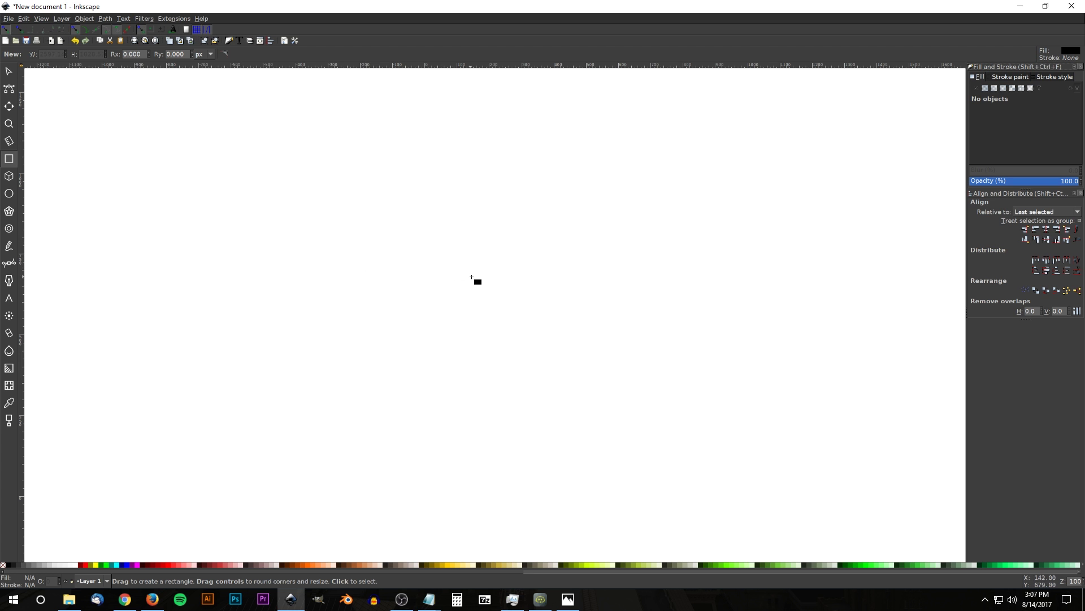
pyautogui.moveTo(447, 255); pyautogui.dragTo(515, 330)
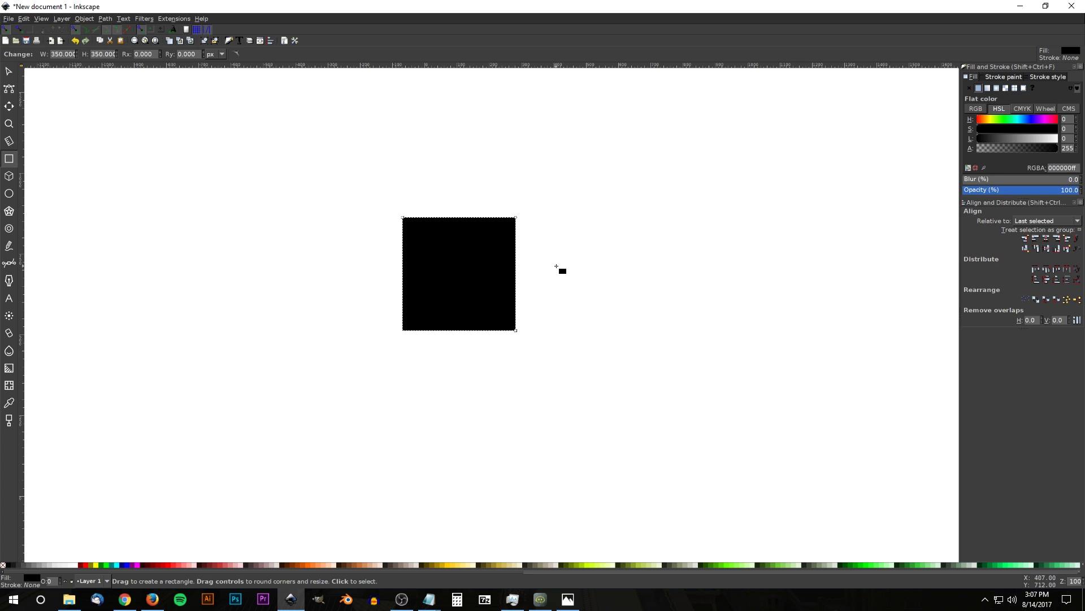
pyautogui.moveTo(1038, 196); pyautogui.dragTo(1026, 194)
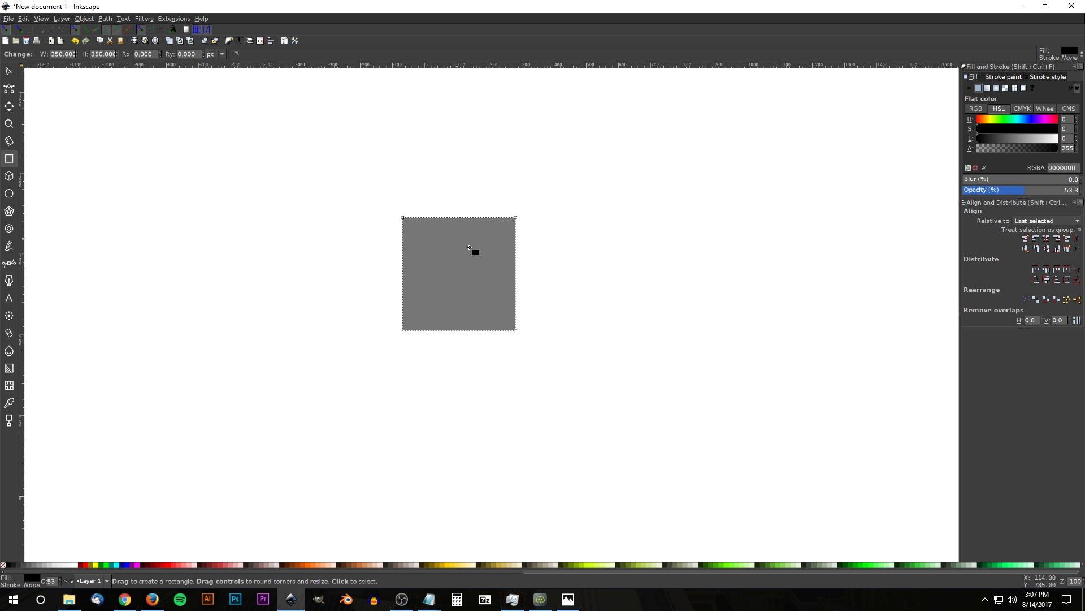
# Convert the square to a path and copy it to the clipboard
pyautogui.click(110, 19)
pyautogui.click(113, 28)
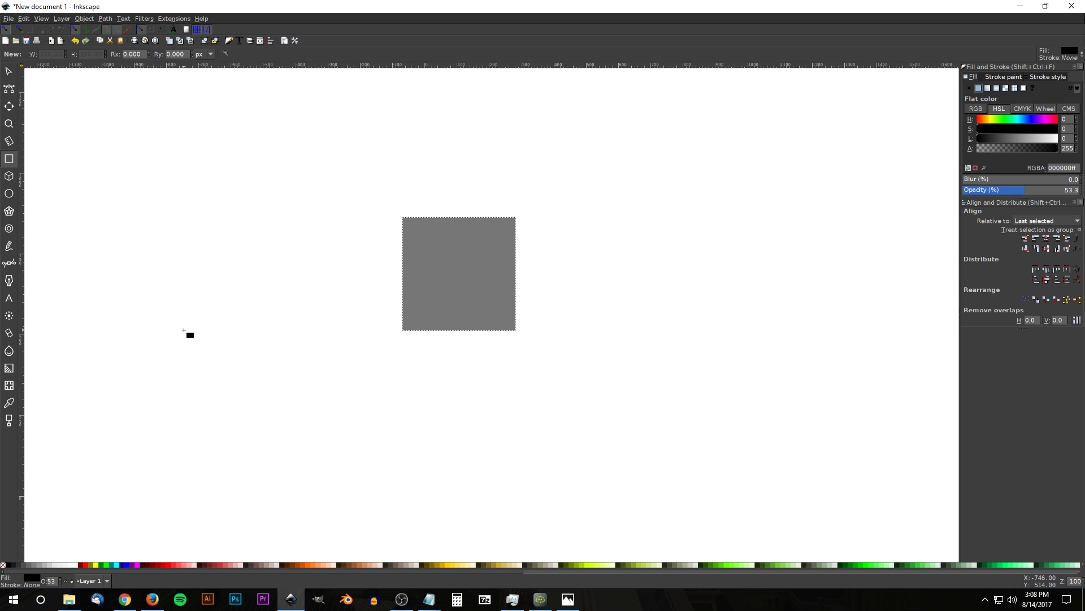
pyautogui.click(24, 18)
pyautogui.click(29, 67)
# Draw a circle slightly larger than the square beside it and convert it to a path
pyautogui.click(9, 194)
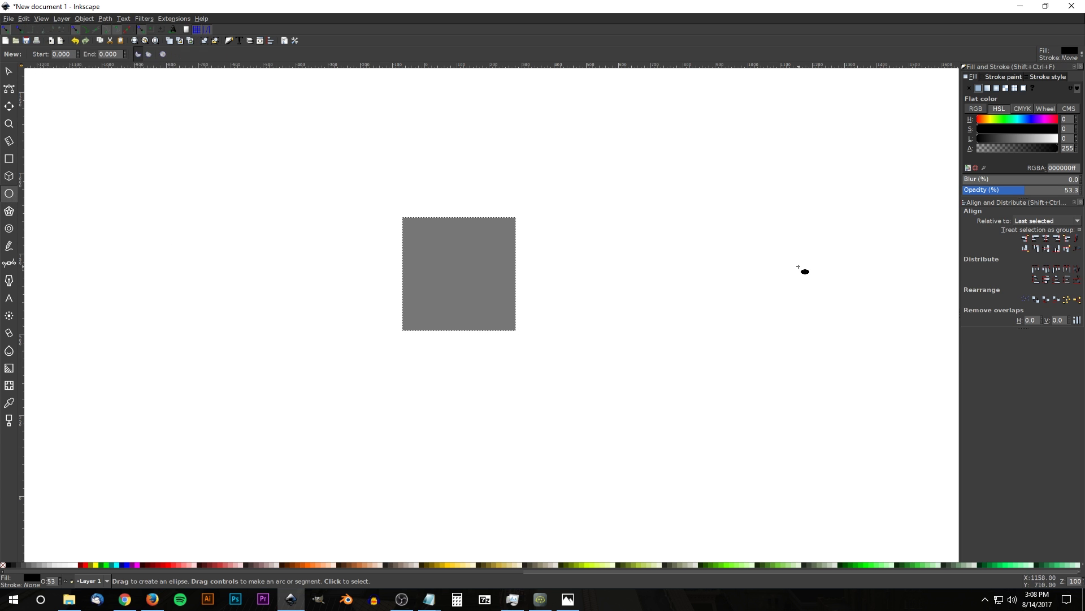
pyautogui.moveTo(655, 241); pyautogui.dragTo(717, 302)
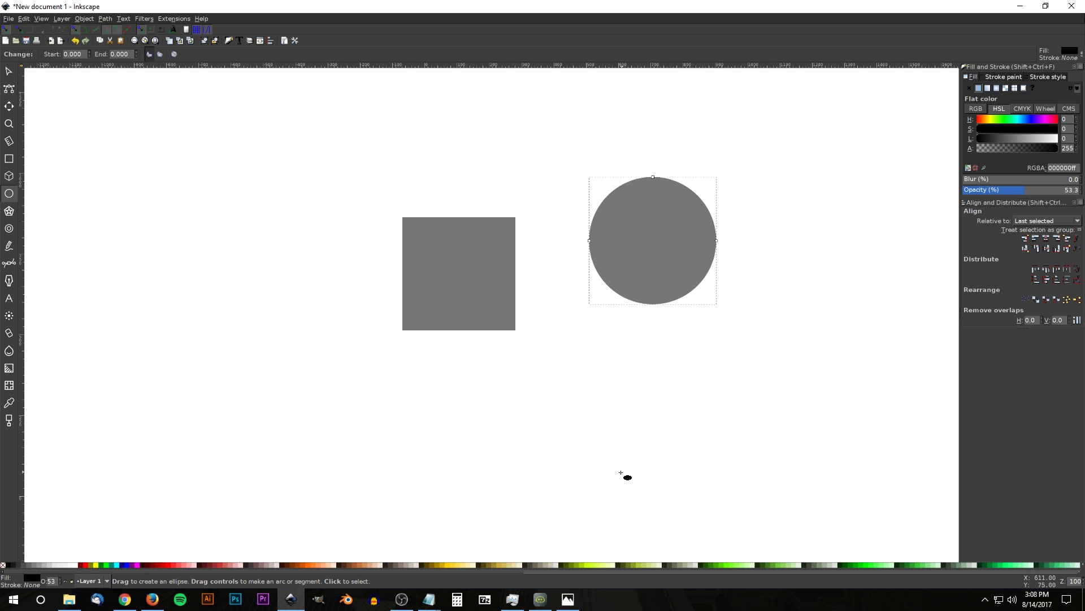
pyautogui.click(106, 19)
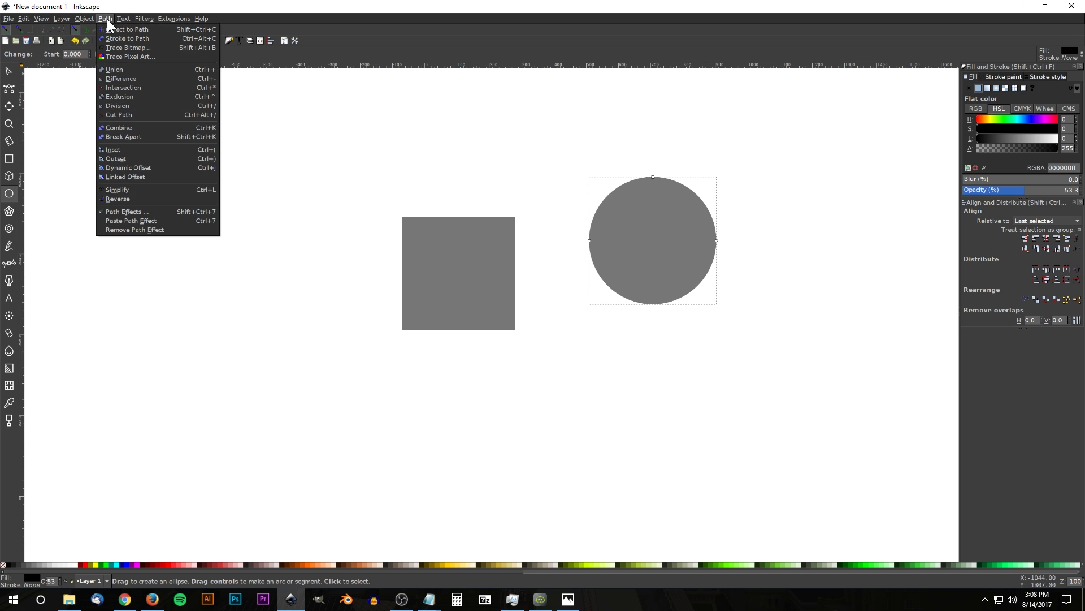
pyautogui.click(108, 26)
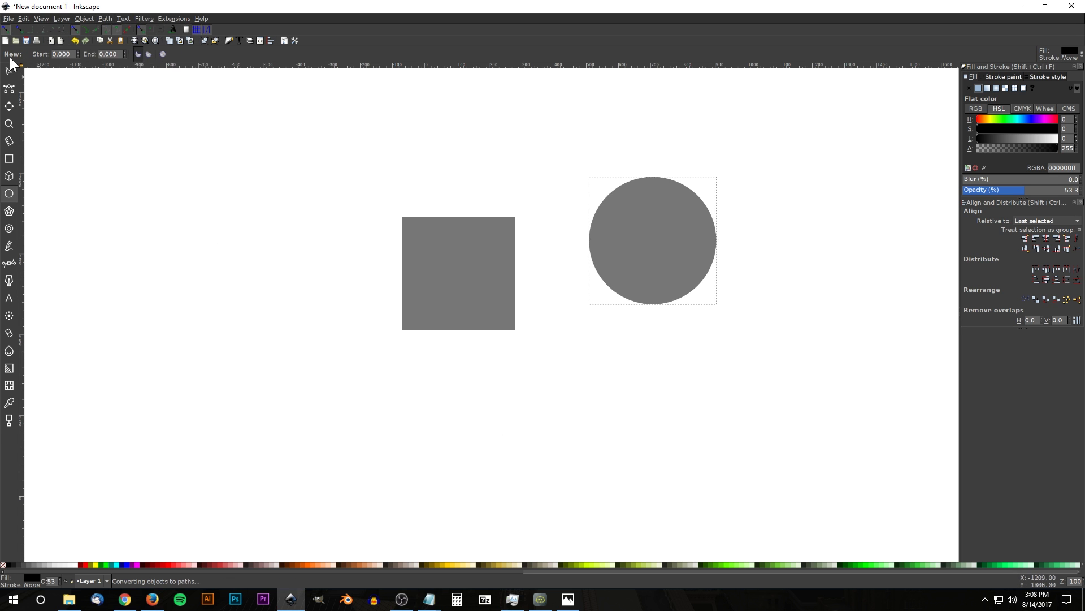
# Paste the copied square's size onto the circle
pyautogui.click(23, 19)
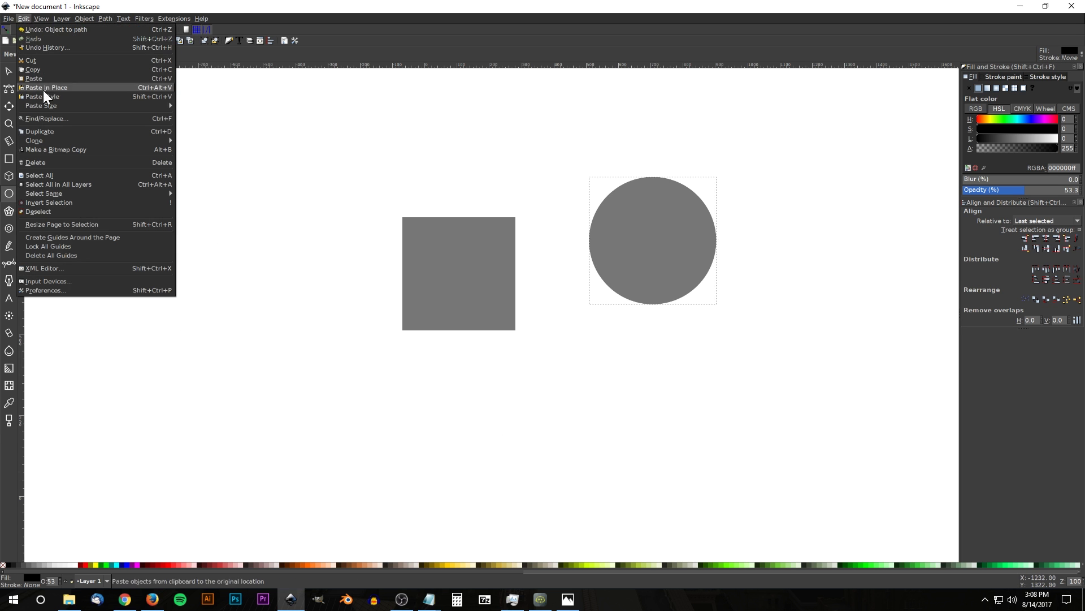
pyautogui.moveTo(69, 105)
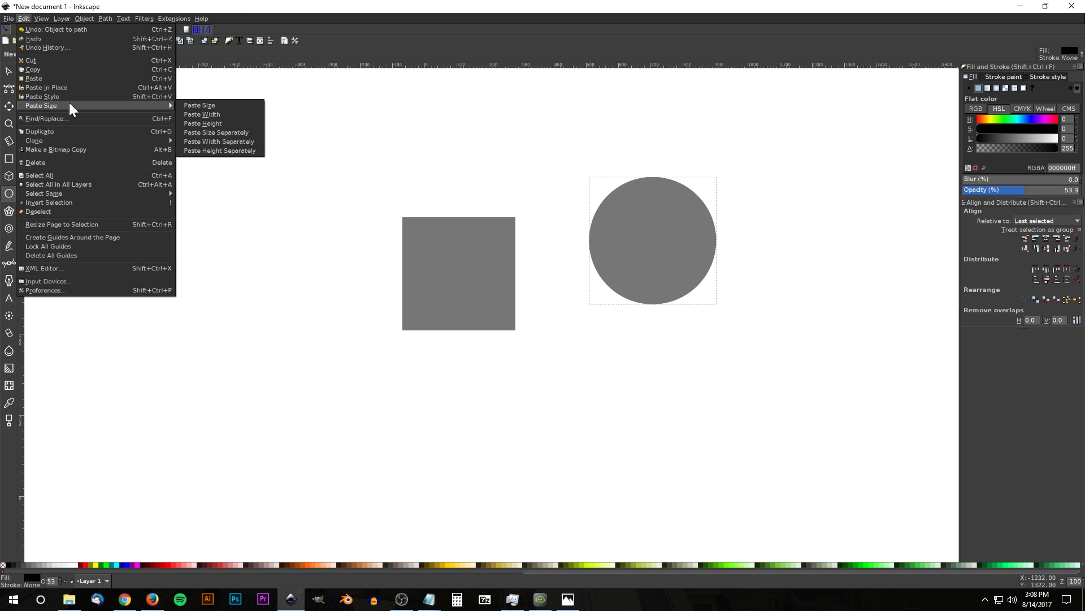
pyautogui.click(193, 106)
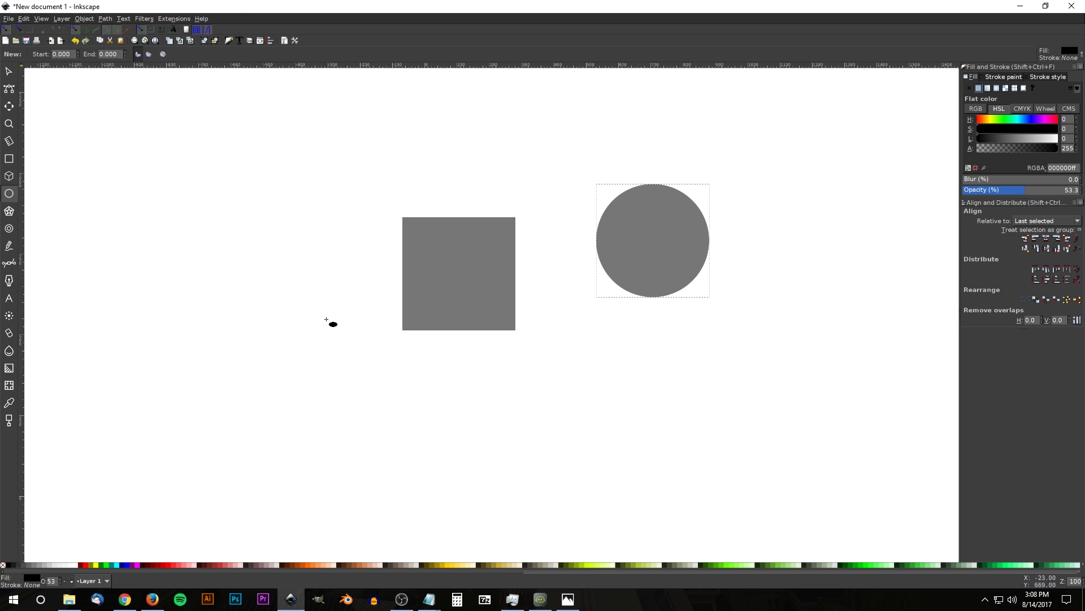
# Move the circle so its left node snaps to the square's top-left corner, centring it on the top edge
pyautogui.click(8, 71)
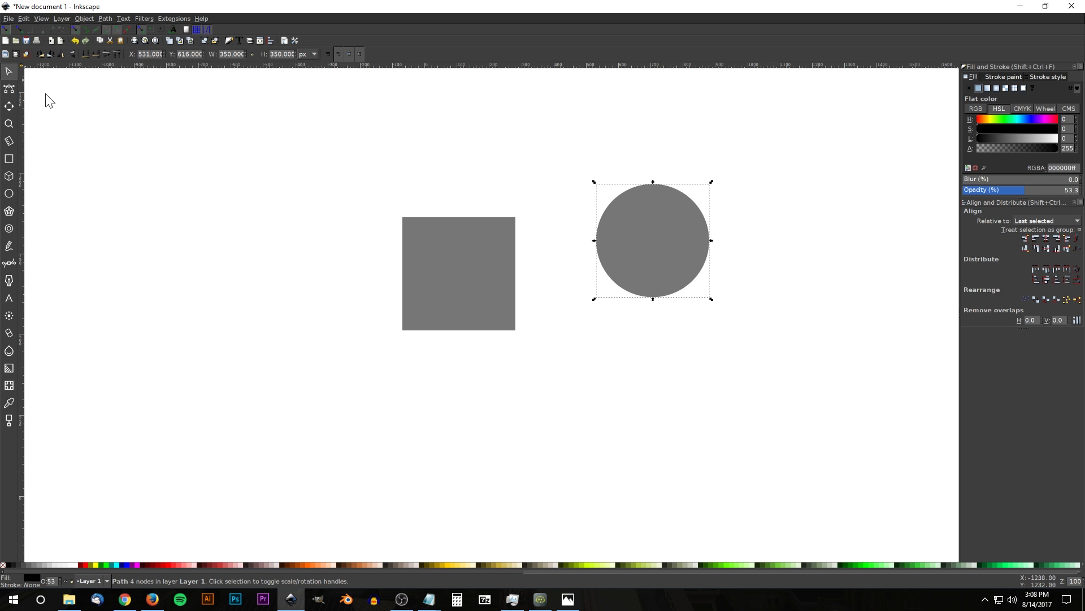
pyautogui.moveTo(640, 227); pyautogui.dragTo(642, 220)
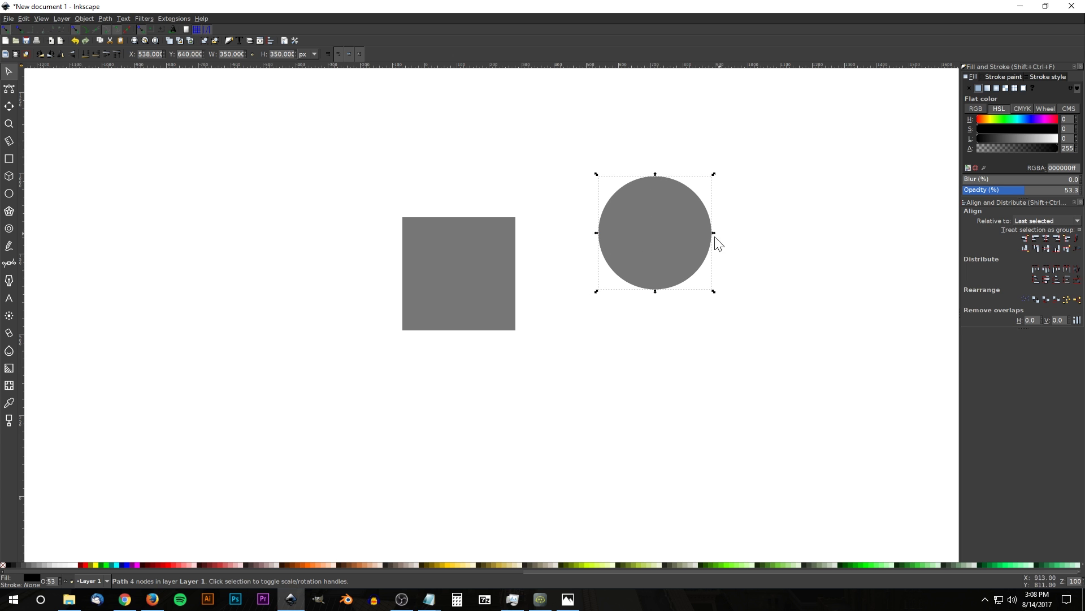
pyautogui.click(9, 88)
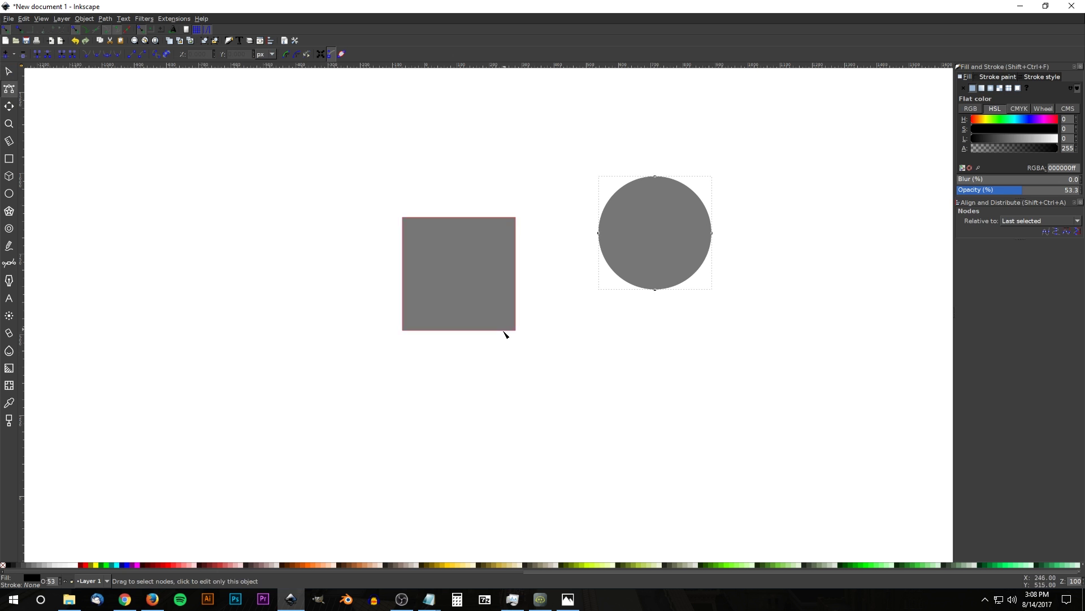
pyautogui.click(9, 72)
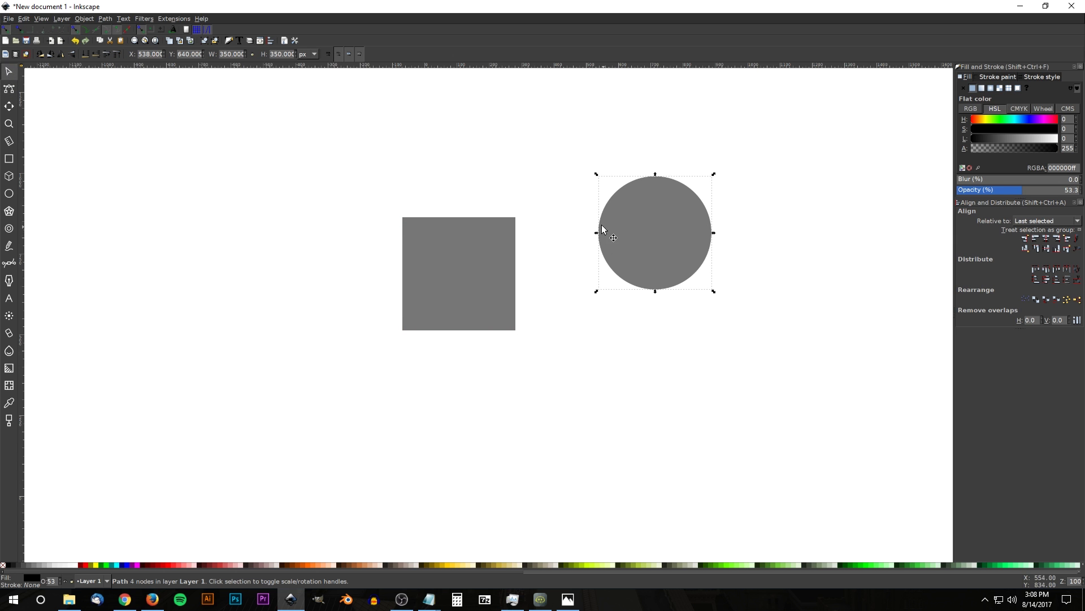
pyautogui.moveTo(604, 232); pyautogui.dragTo(406, 224)
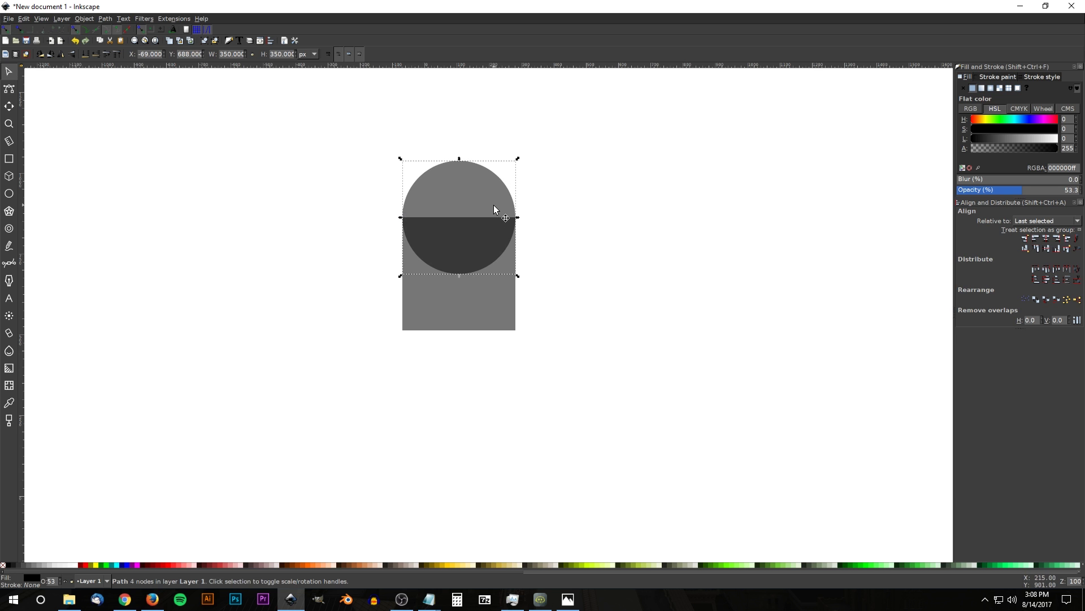
# Duplicate the circle and snap the copy's bottom node to the square's bottom-right corner, centring it on the right edge
pyautogui.hotkey('ctrl', 'd')
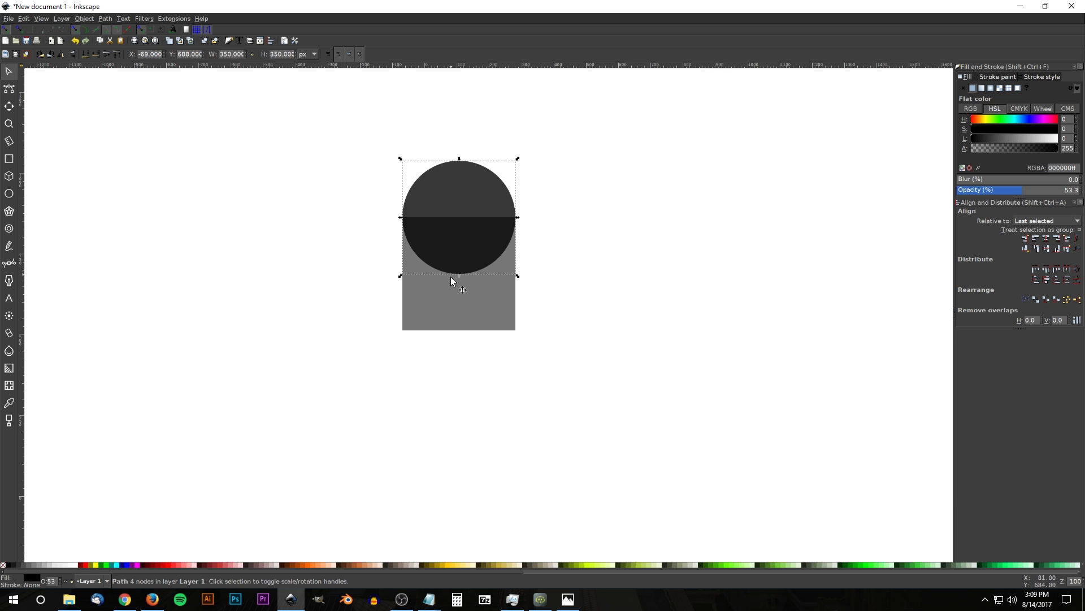
pyautogui.moveTo(457, 273); pyautogui.dragTo(516, 328)
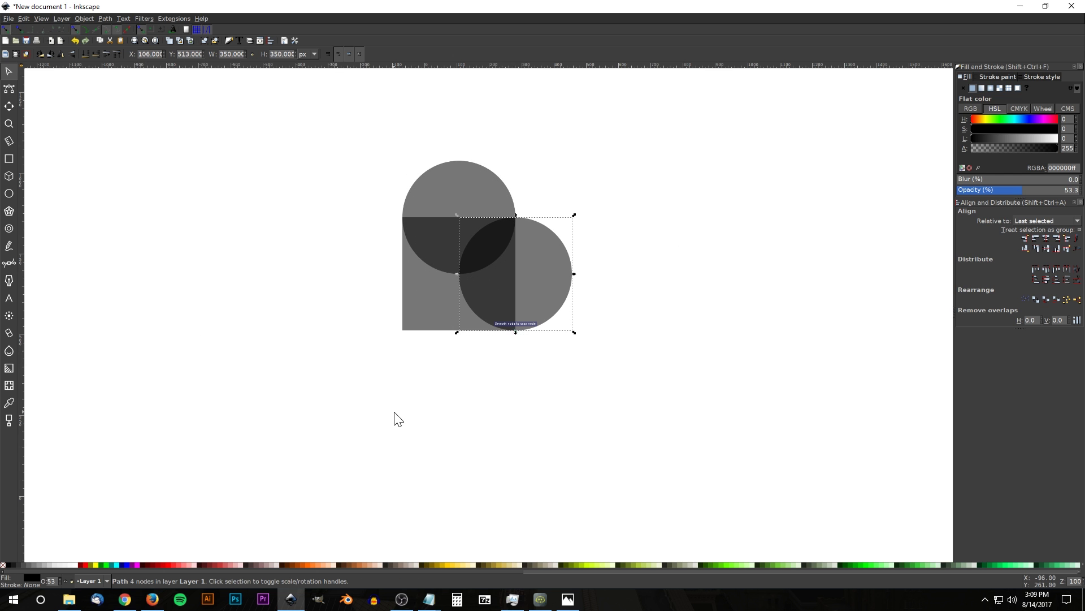
# Unite the square and both circles into a single heart-shaped path
pyautogui.moveTo(787, 449); pyautogui.dragTo(305, 132)
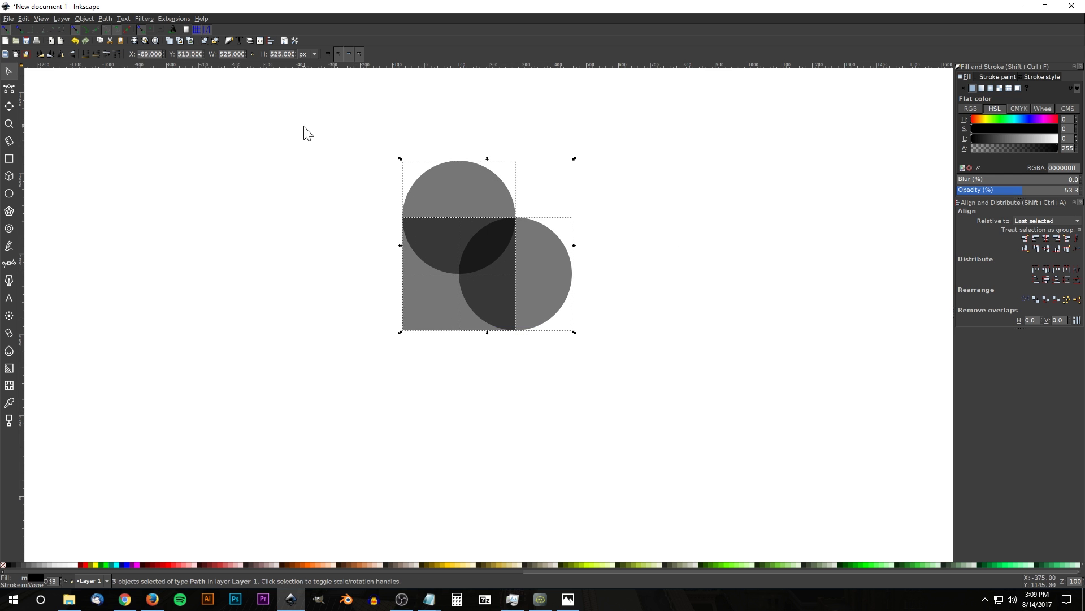
pyautogui.click(106, 18)
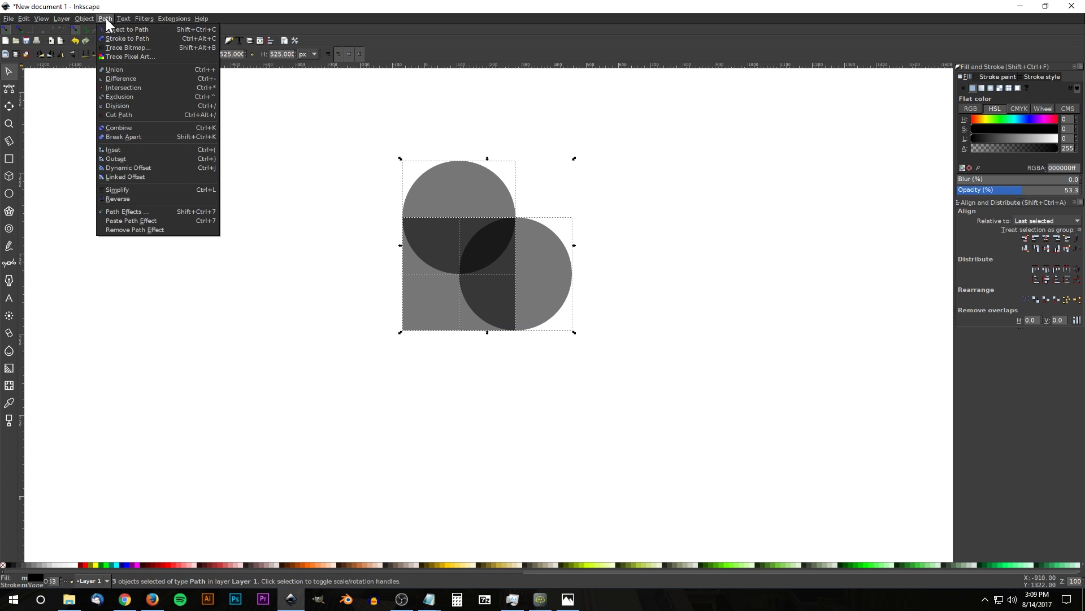
pyautogui.click(111, 68)
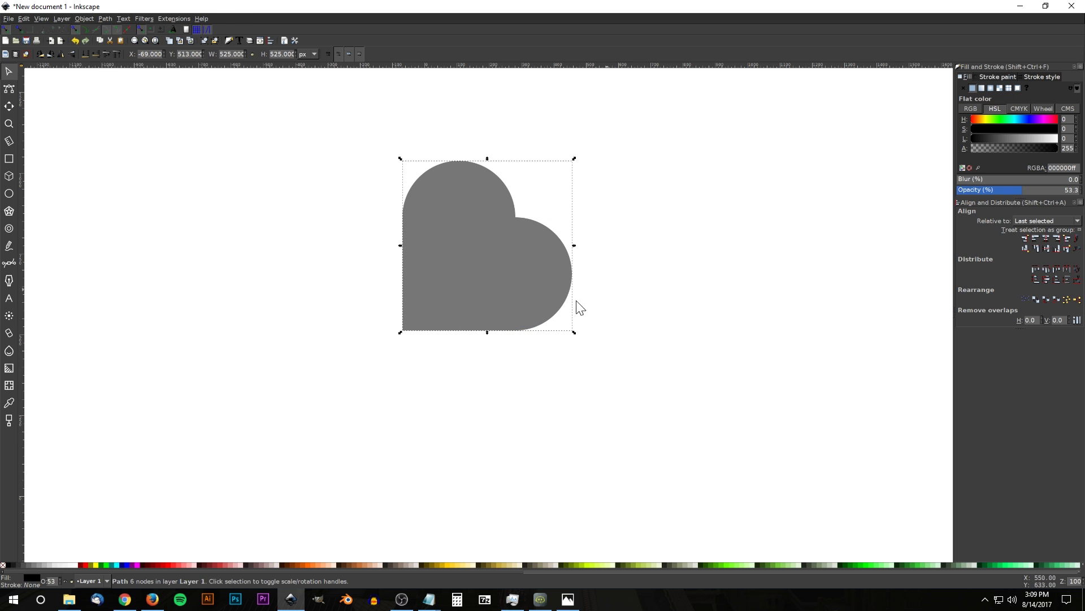
# Rotate the heart upright so its point faces straight down, and set its opacity to 100%
pyautogui.click(494, 263)
pyautogui.moveTo(400, 333); pyautogui.dragTo(491, 362)
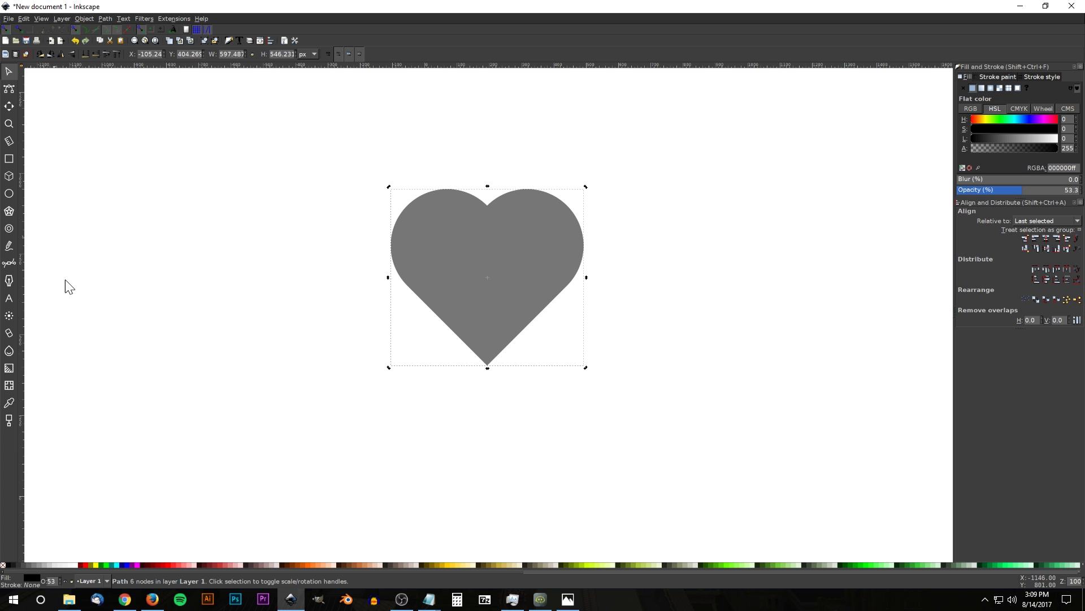
pyautogui.moveTo(538, 219); pyautogui.dragTo(537, 209)
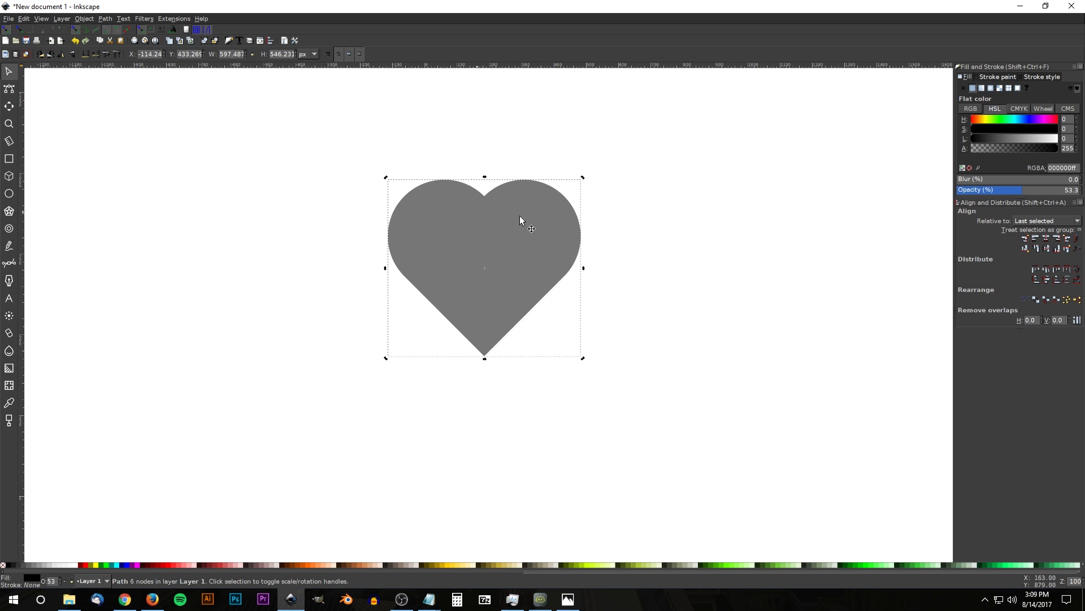
pyautogui.moveTo(1037, 194); pyautogui.dragTo(1077, 192)
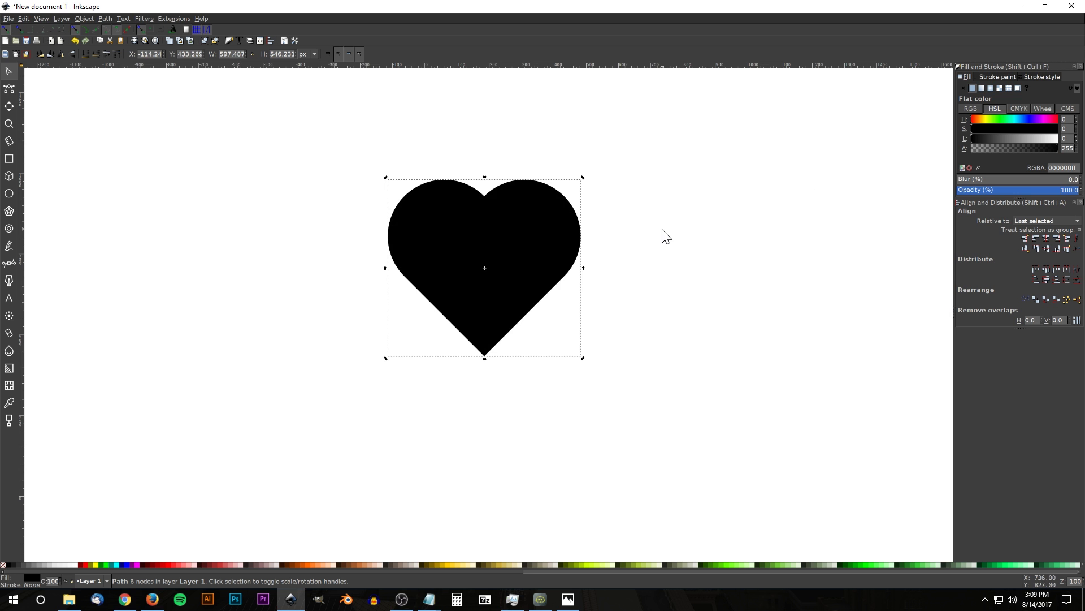
# Scale the heart down proportionally to about 68 × 62 px and place it in the canvas's upper-left area
pyautogui.moveTo(559, 237); pyautogui.dragTo(290, 198)
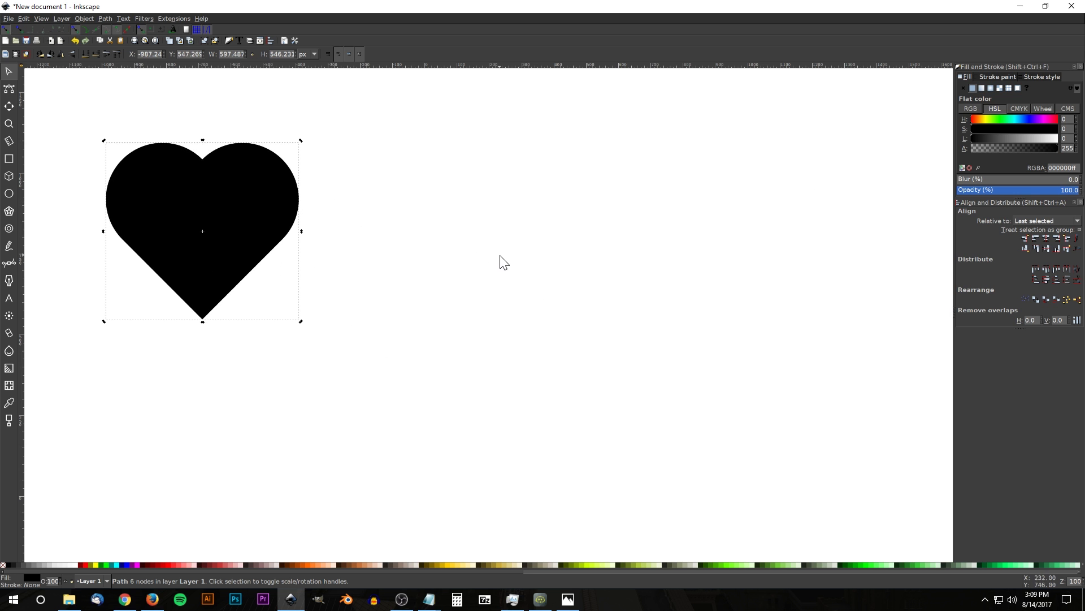
pyautogui.moveTo(185, 194); pyautogui.dragTo(155, 178)
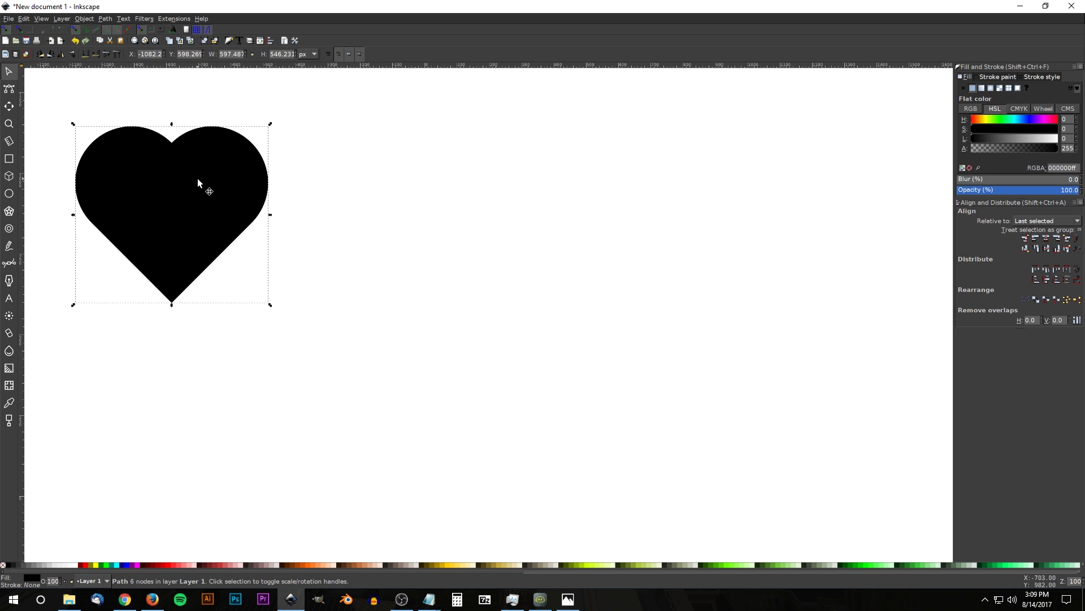
pyautogui.moveTo(271, 305); pyautogui.dragTo(194, 232)
pyautogui.moveTo(186, 225); pyautogui.dragTo(137, 158)
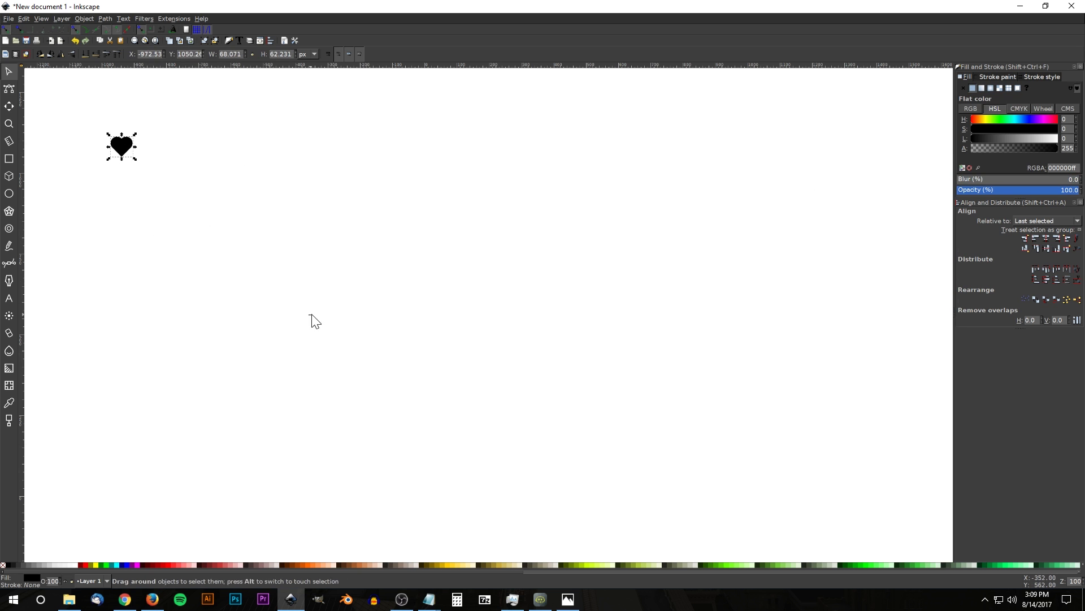
pyautogui.click(310, 318)
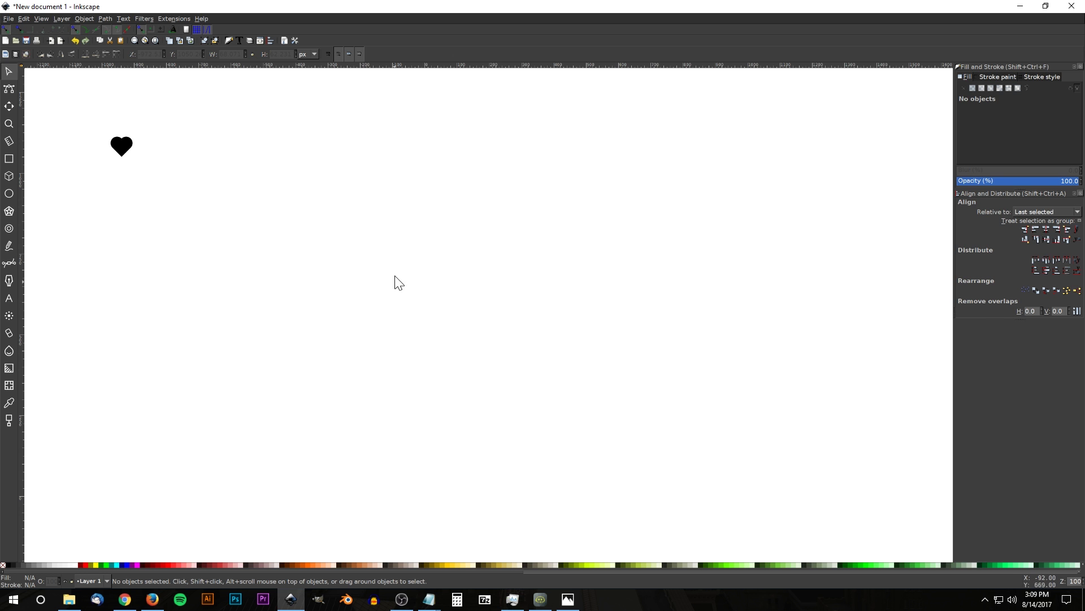
# Check the heart-patterned logo in the reference image in Photos, then return to Inkscape
pyautogui.click(570, 602)
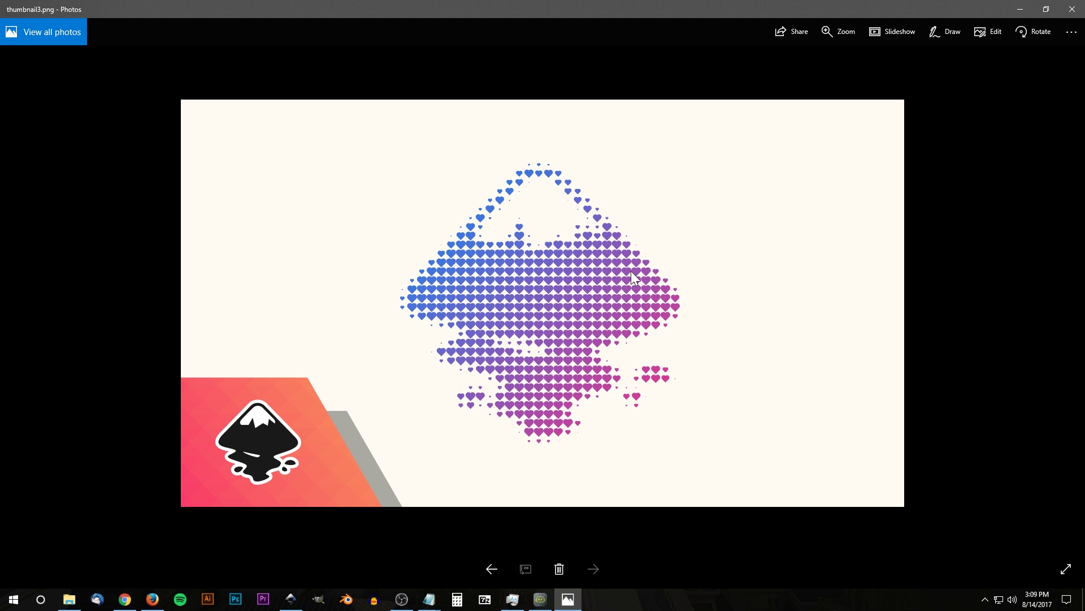
pyautogui.click(290, 599)
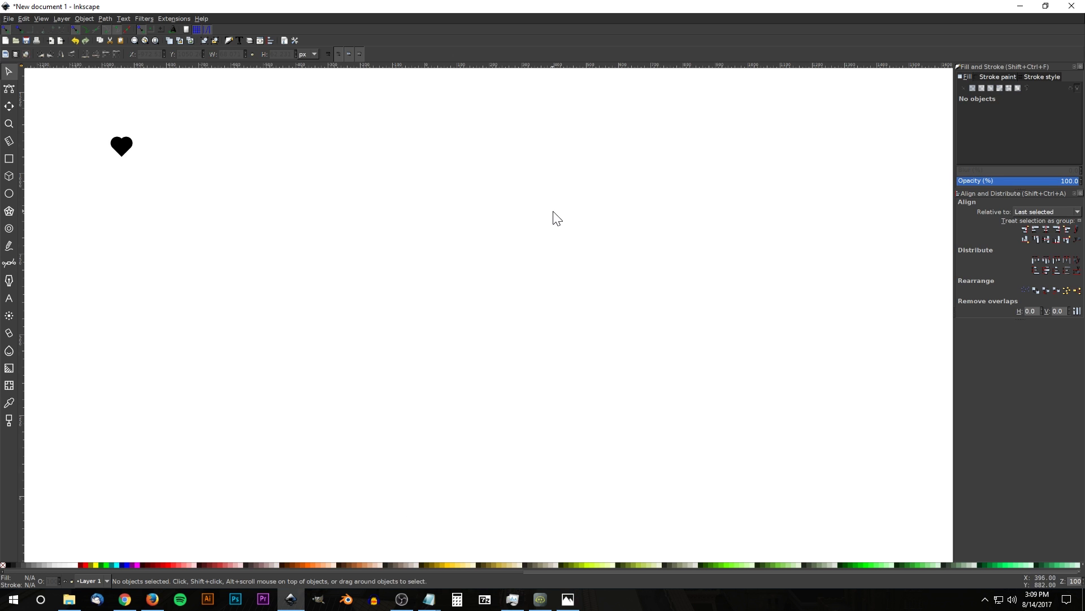
# Draw an upright 5-cornered star about 419 × 398 px with spoke ratio 0.382 and rounding 0, and convert it to a path
pyautogui.click(9, 214)
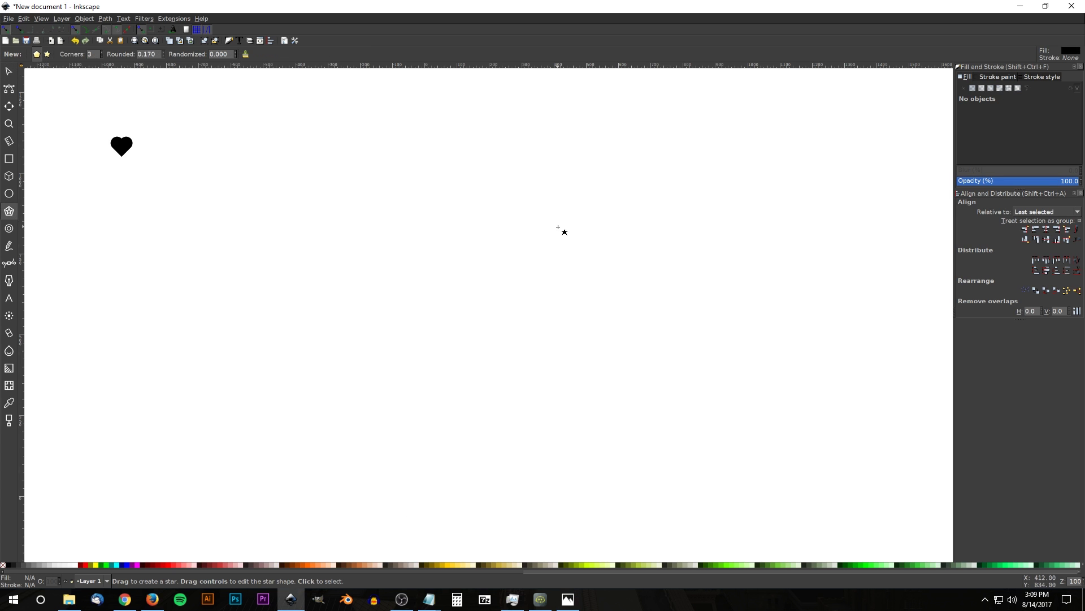
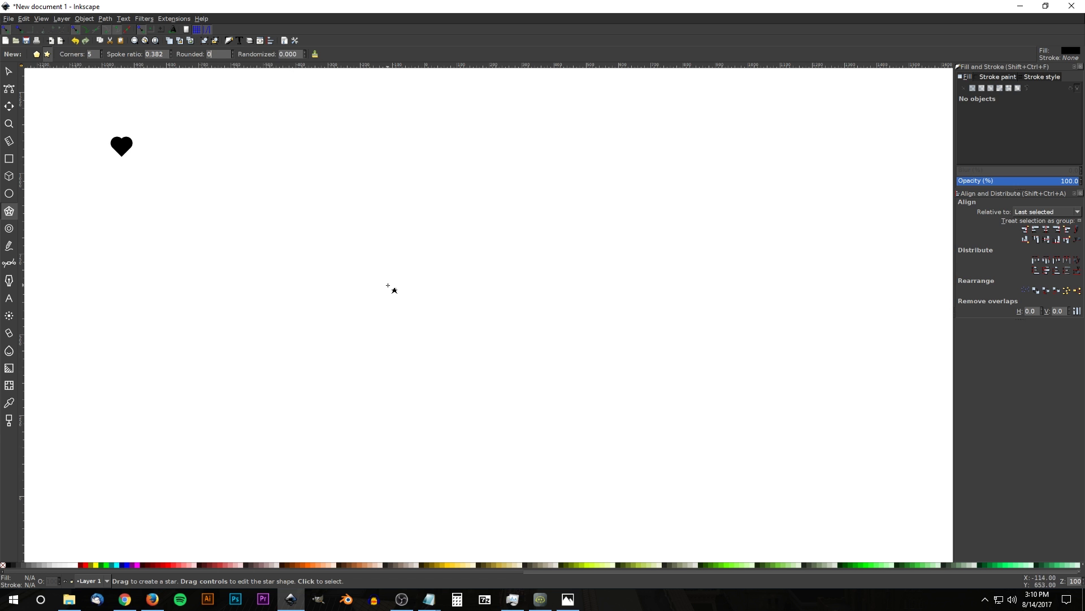
pyautogui.moveTo(366, 253); pyautogui.dragTo(366, 182)
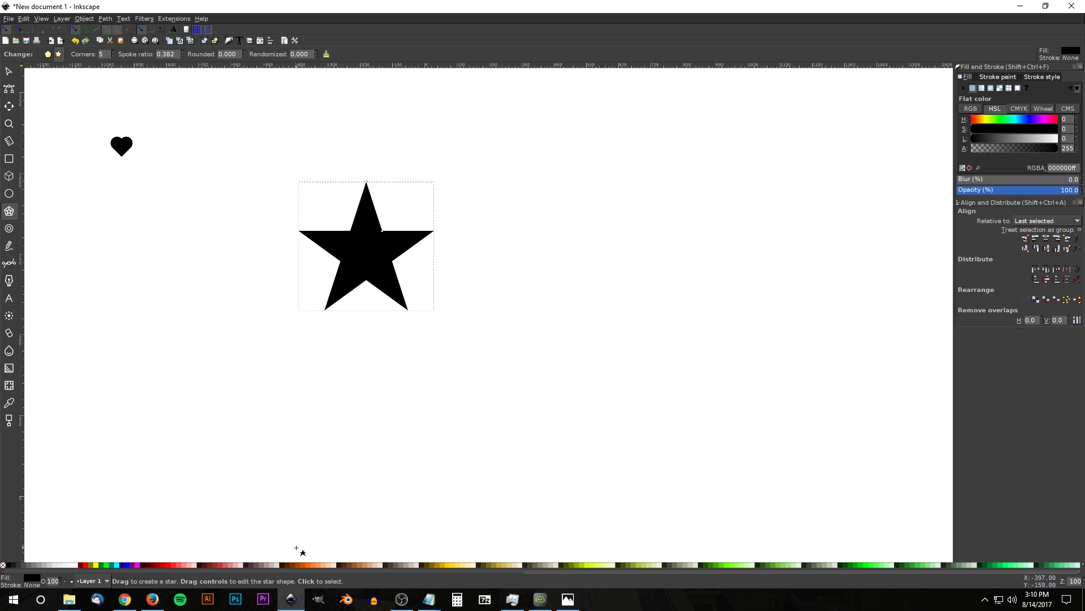
pyautogui.click(111, 18)
pyautogui.click(109, 28)
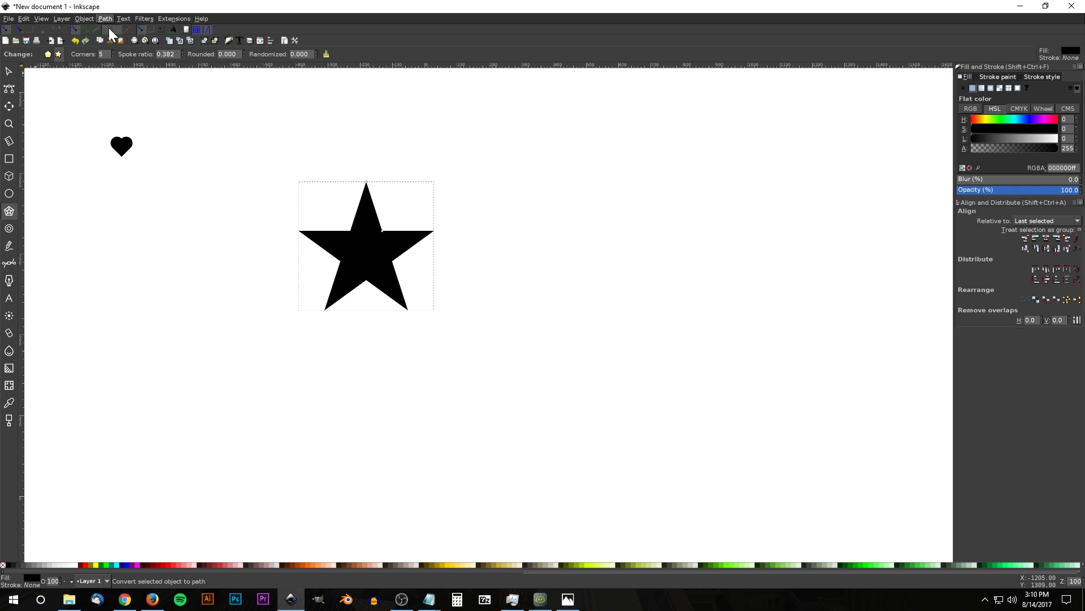
# Move the star toward the middle of the canvas and copy it
pyautogui.click(8, 71)
pyautogui.moveTo(372, 250); pyautogui.dragTo(480, 284)
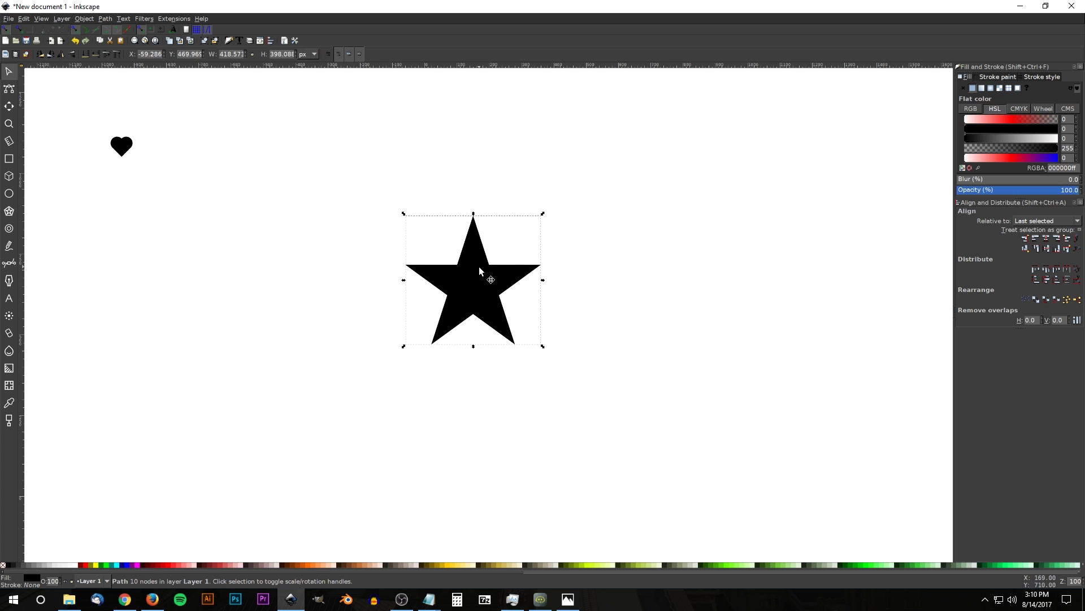
pyautogui.rightClick(479, 266)
pyautogui.click(490, 300)
# Draw a white rectangle about 427 × 431 px between the heart and the star, and convert it to a path
pyautogui.click(8, 160)
pyautogui.moveTo(181, 164); pyautogui.dragTo(319, 303)
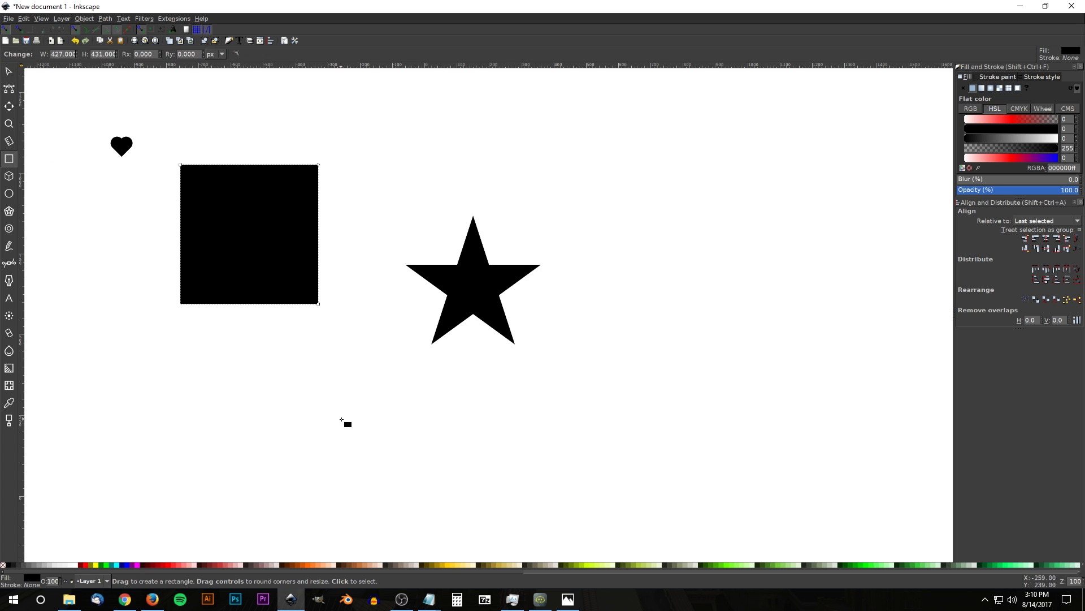
pyautogui.click(70, 565)
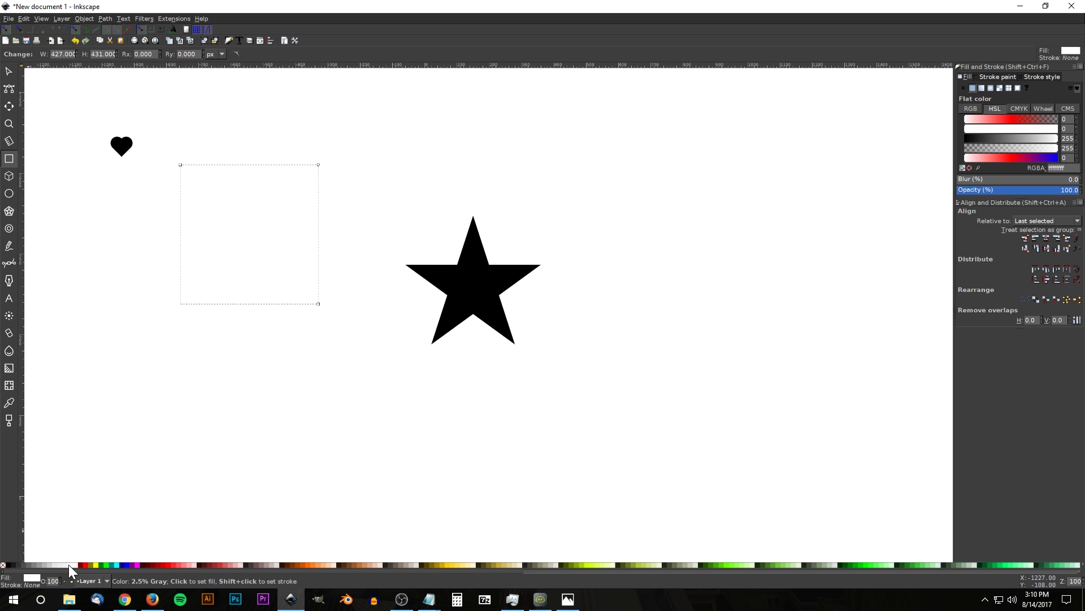
pyautogui.click(105, 19)
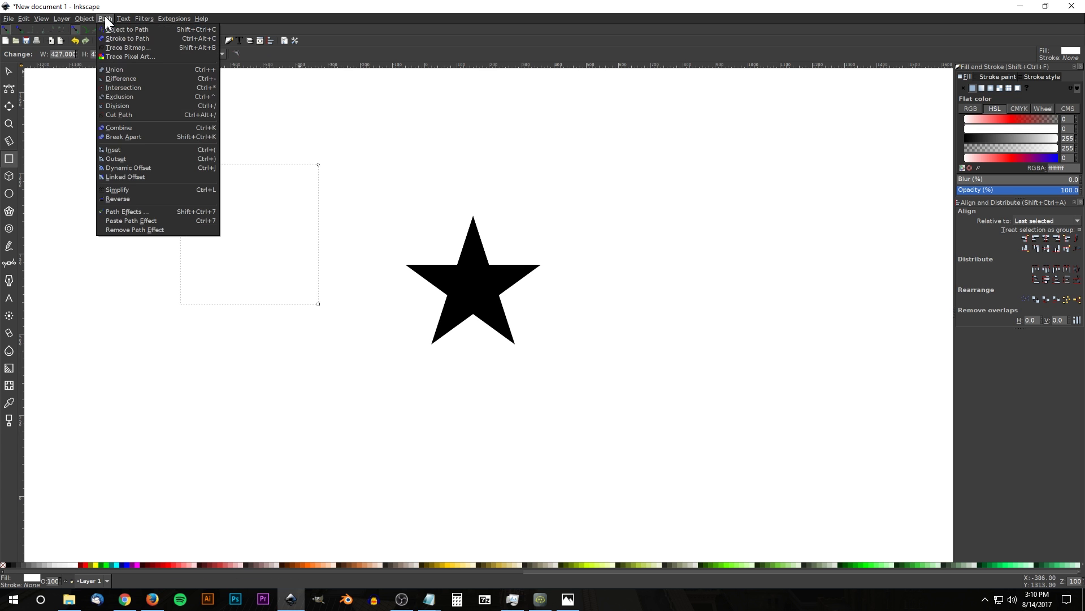
pyautogui.click(110, 25)
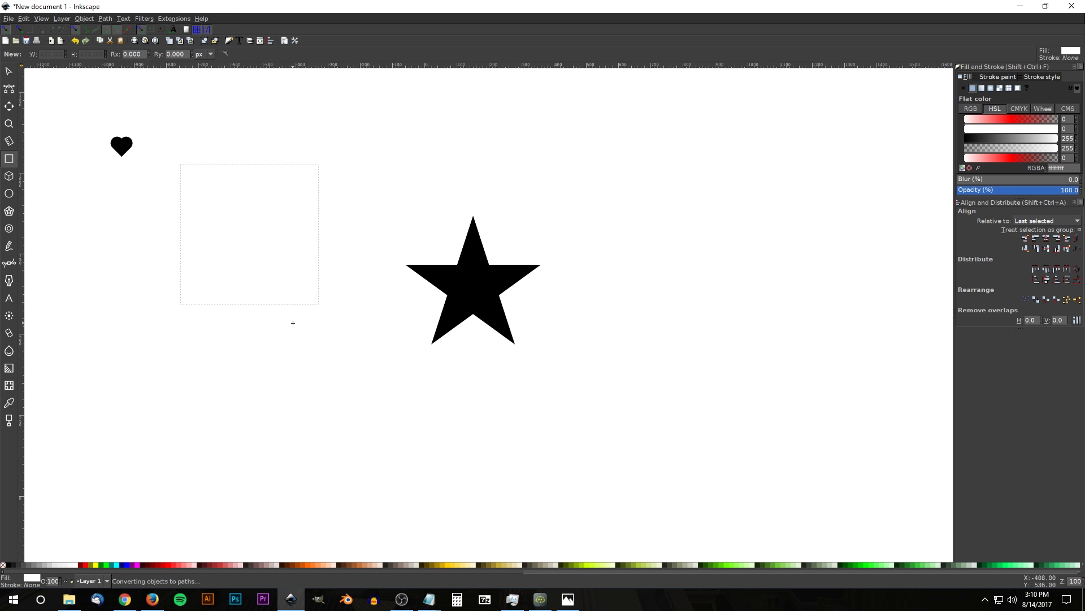
# Paste the copied star's size onto the white rectangle
pyautogui.click(24, 19)
pyautogui.moveTo(158, 109)
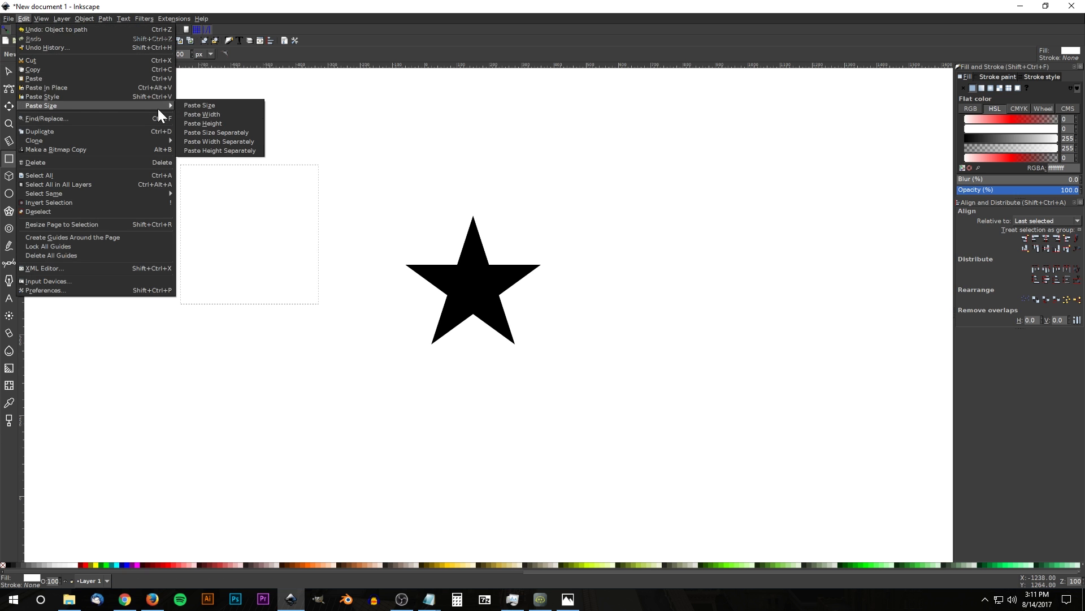
pyautogui.click(211, 106)
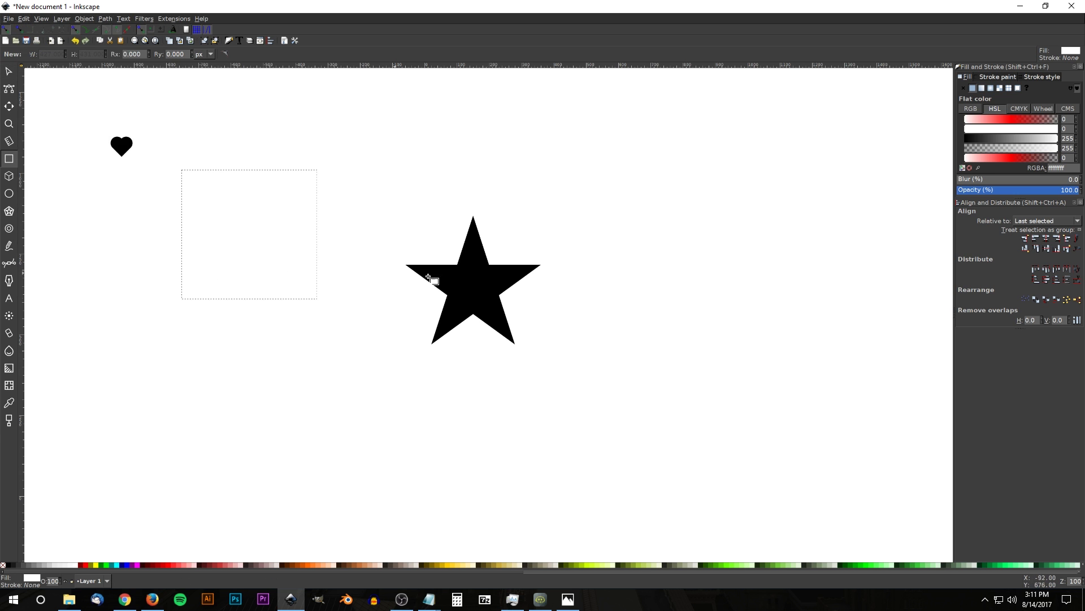
# Centre the white rectangle on the star both horizontally and vertically, aligning relative to the last selected object
pyautogui.click(8, 72)
pyautogui.moveTo(230, 213); pyautogui.dragTo(327, 262)
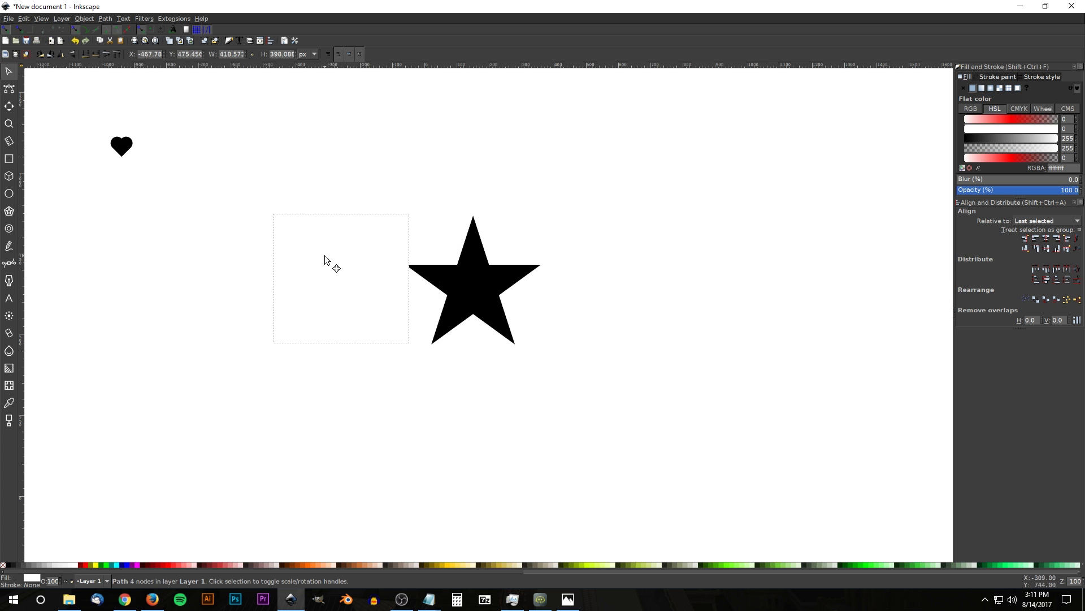
pyautogui.keyDown('shift'); pyautogui.click(496, 274); pyautogui.keyUp('shift')
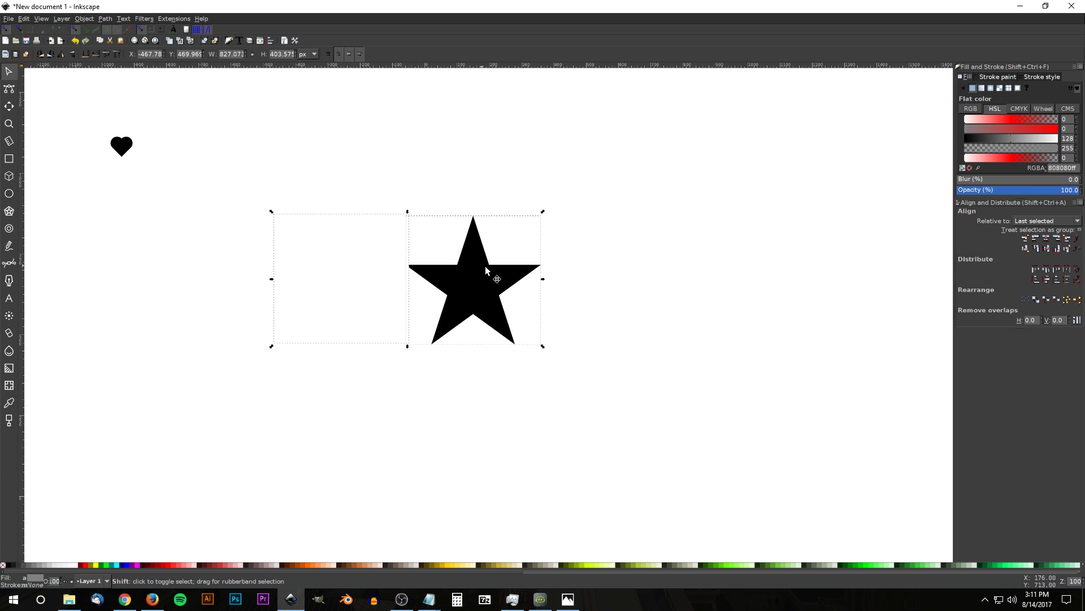
pyautogui.click(1047, 236)
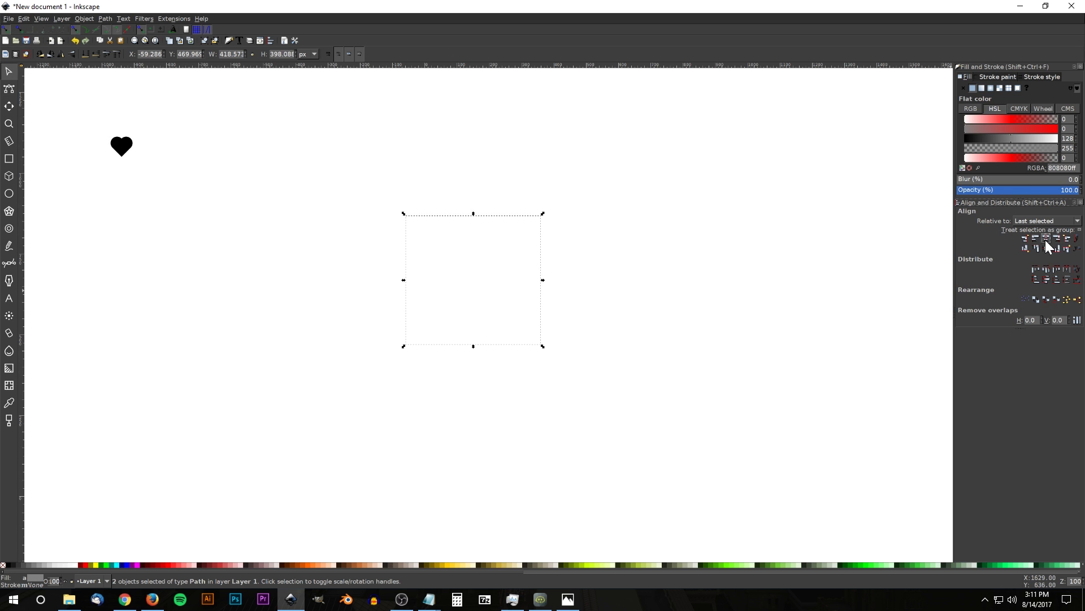
pyautogui.click(759, 170)
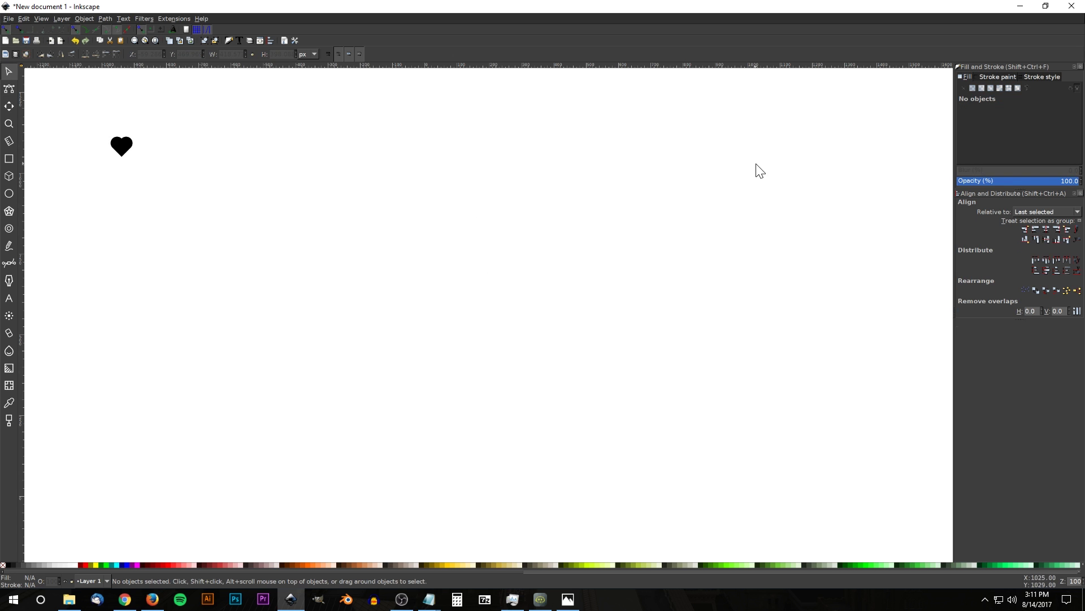
# Send the white rectangle behind the star and group the two objects
pyautogui.click(493, 282)
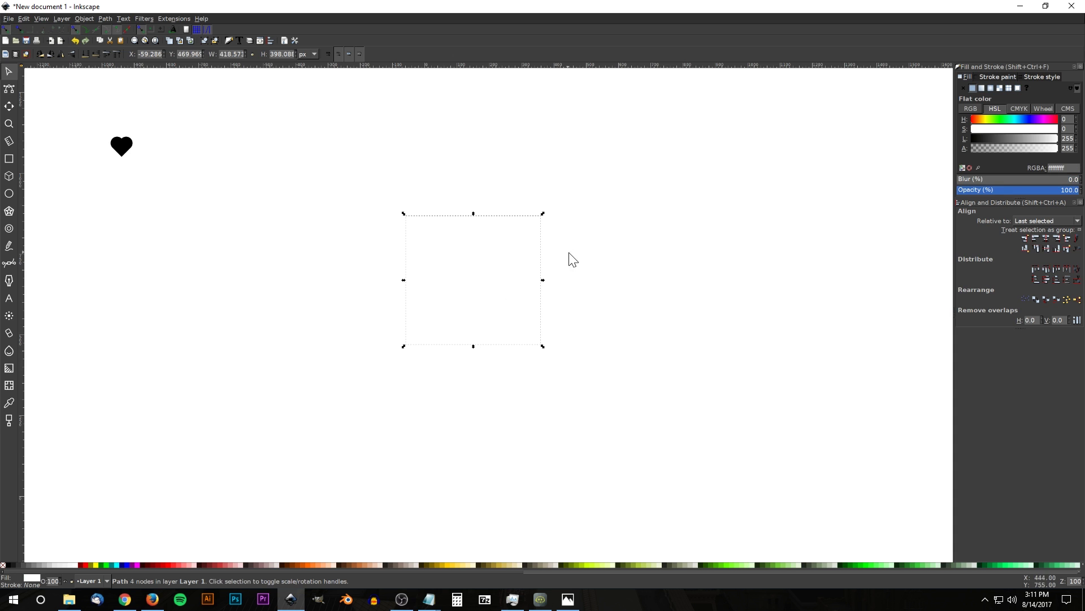
pyautogui.click(97, 55)
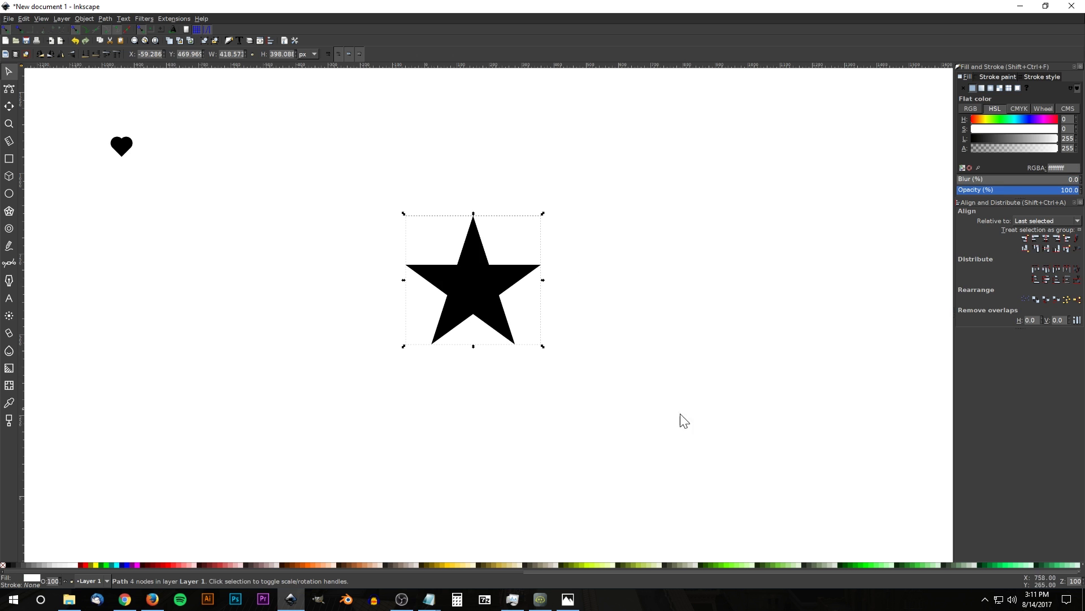
pyautogui.moveTo(718, 424); pyautogui.dragTo(304, 130)
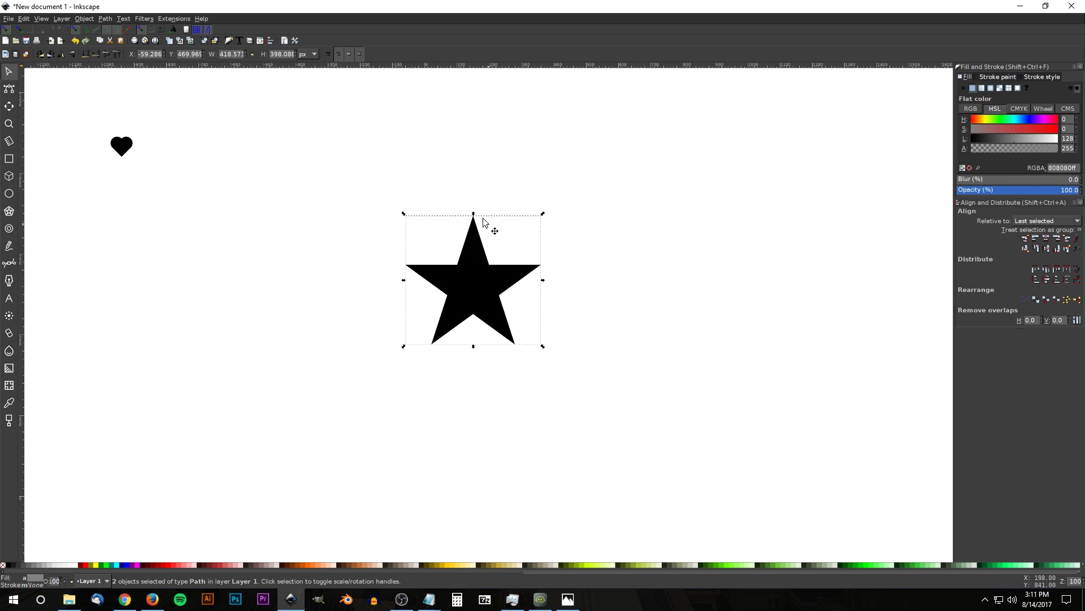
pyautogui.click(205, 42)
pyautogui.moveTo(483, 313); pyautogui.dragTo(475, 317)
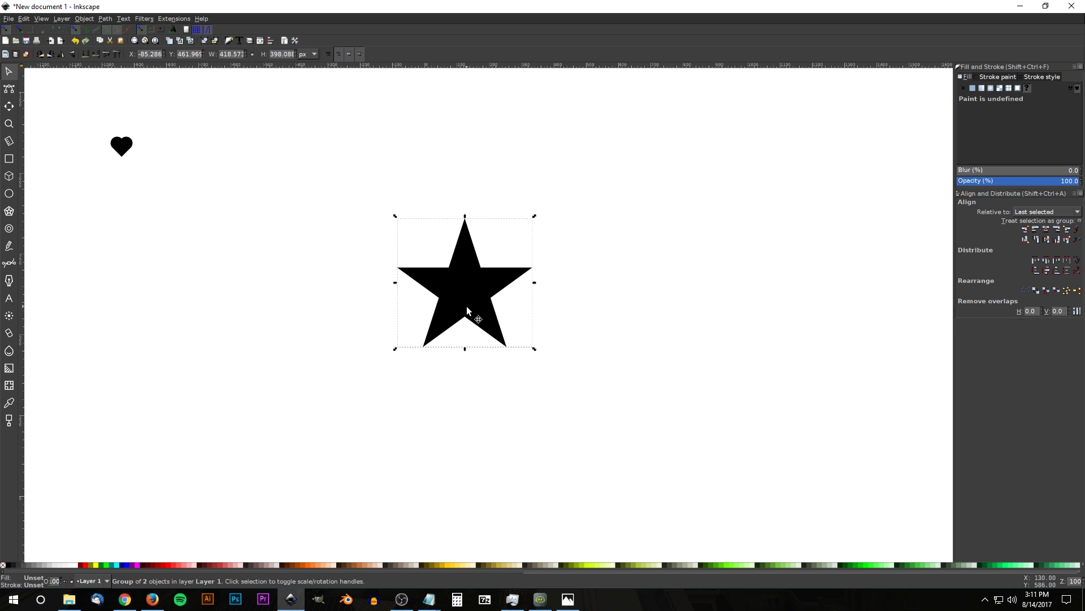
# Copy the small heart and move it closer to the canvas's upper-left corner
pyautogui.moveTo(127, 151)
pyautogui.mouseDown()
pyautogui.moveTo(141, 189)
pyautogui.moveTo(206, 181)
pyautogui.moveTo(139, 162)
pyautogui.mouseUp()
pyautogui.rightClick(139, 162)
pyautogui.click(153, 197)
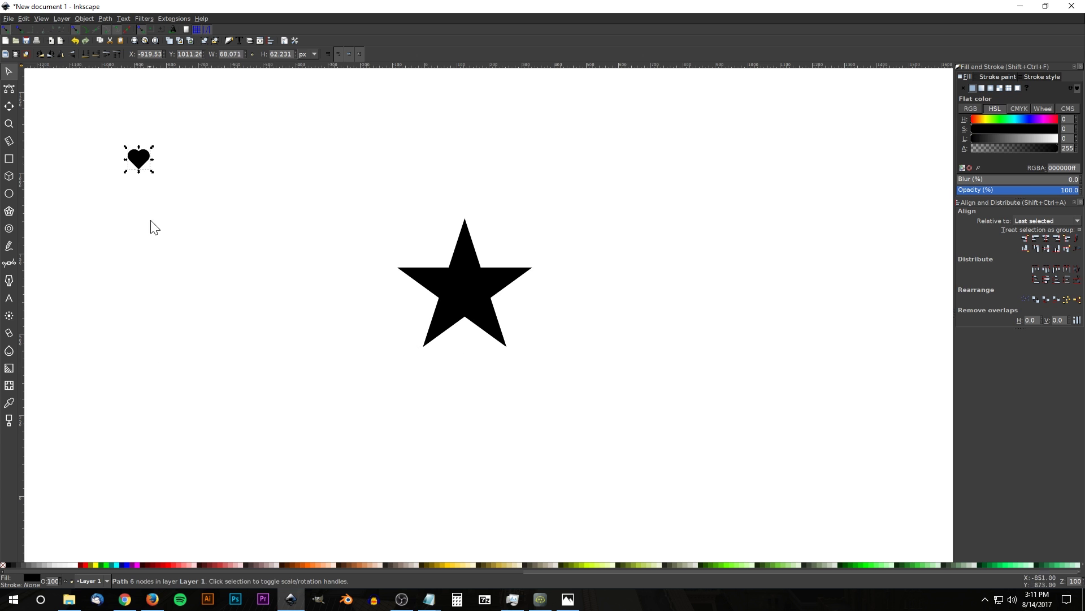
pyautogui.moveTo(148, 168); pyautogui.dragTo(92, 126)
pyautogui.click(227, 325)
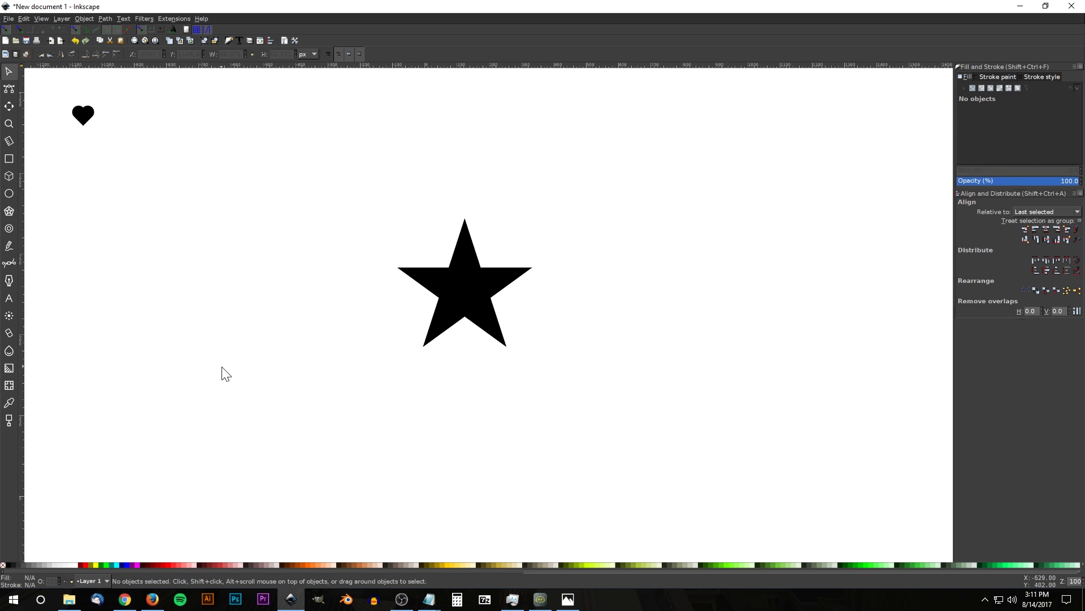
# Add a new layer, Layer 2, above the current one and make it the active layer
pyautogui.click(250, 40)
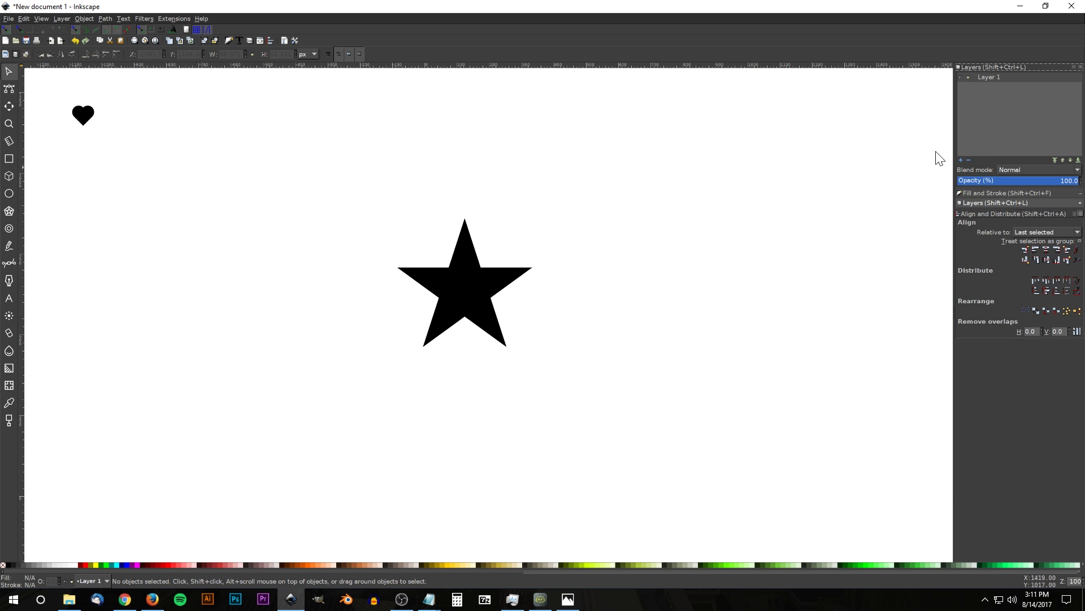
pyautogui.click(960, 161)
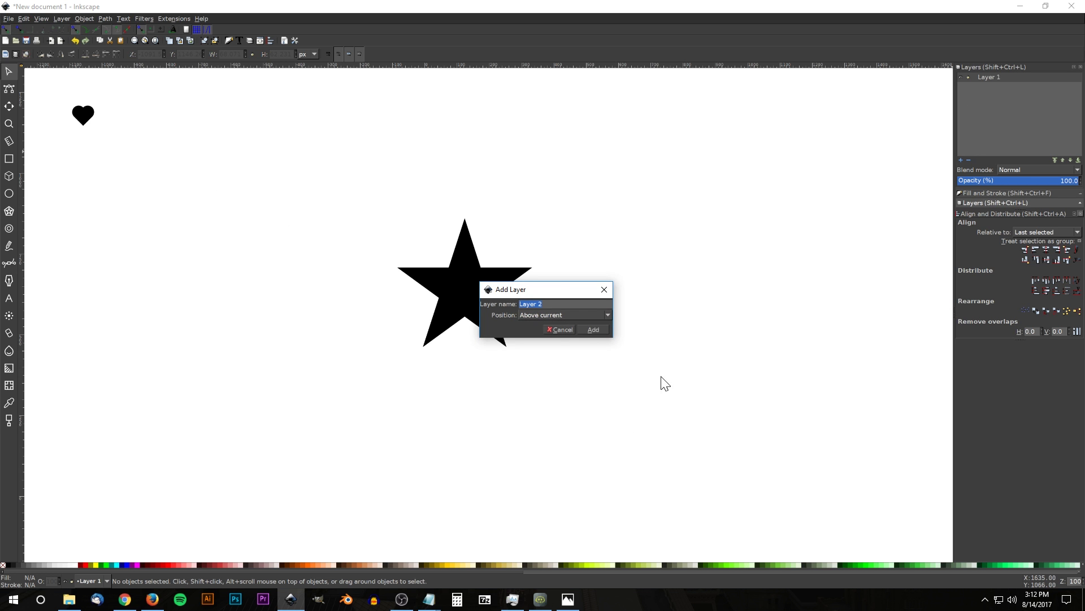
pyautogui.click(592, 330)
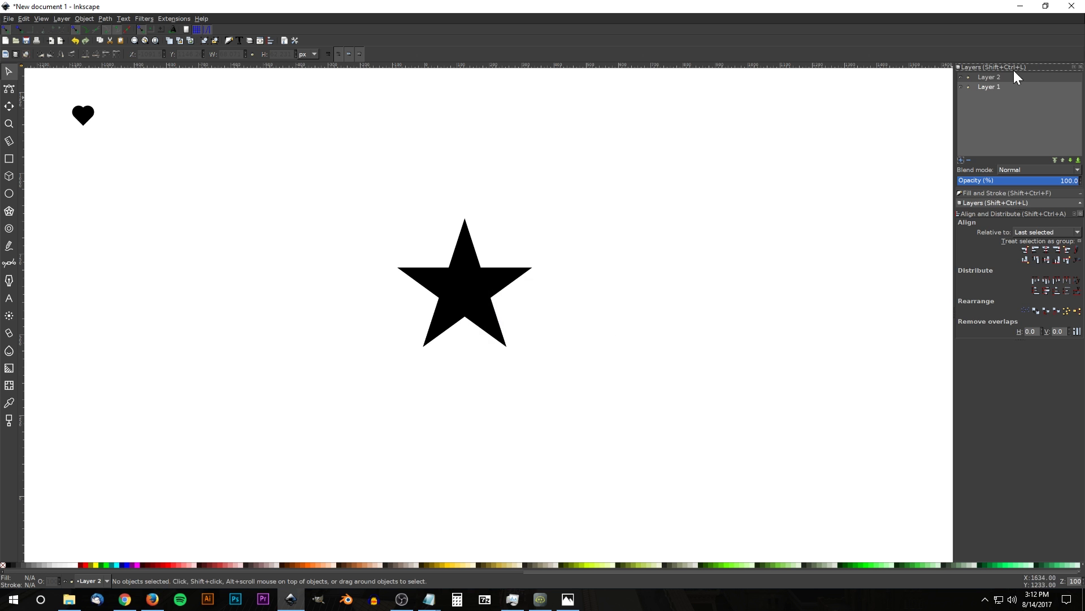
pyautogui.click(989, 77)
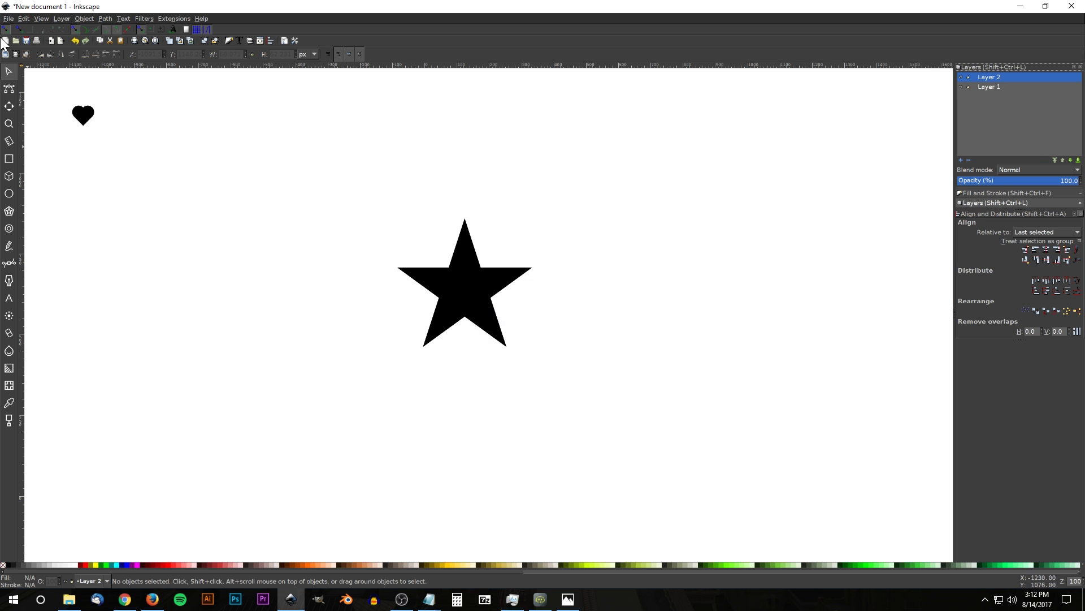
# Paste the copied heart into Layer 2 and move it to the star's upper-left area
pyautogui.click(22, 19)
pyautogui.click(34, 78)
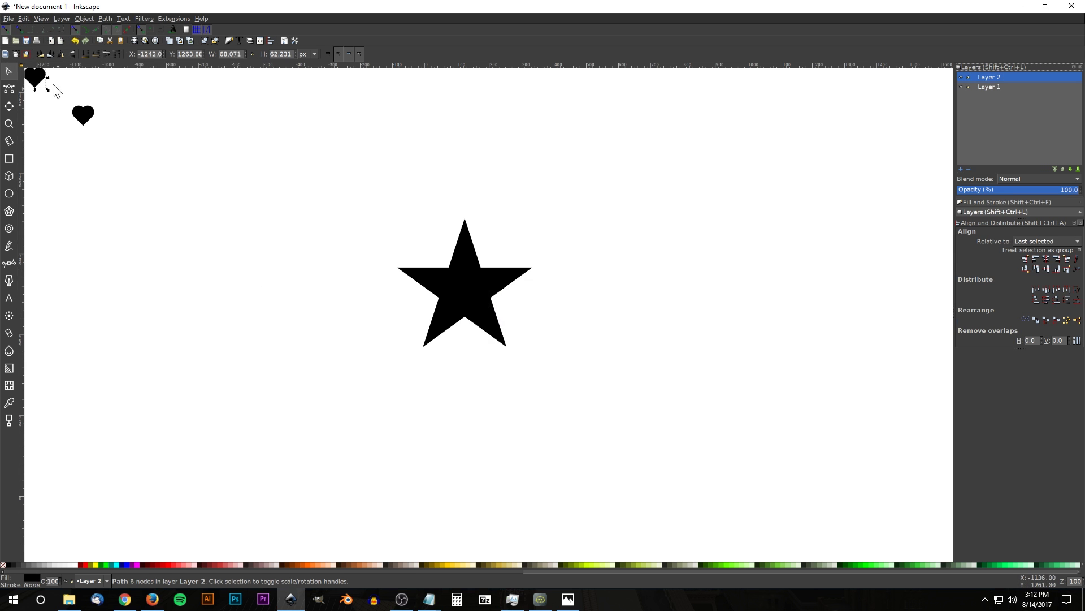
pyautogui.moveTo(46, 100); pyautogui.dragTo(419, 242)
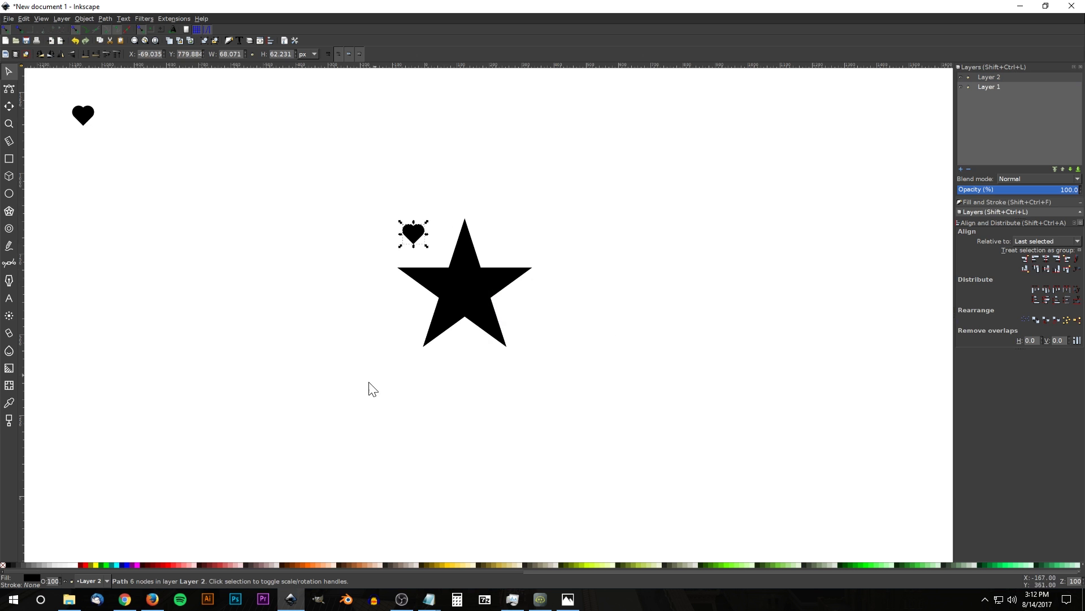
# Align the pasted heart to the star group's top and left edges and scale it down to about 25 × 23 px
pyautogui.press('shift')
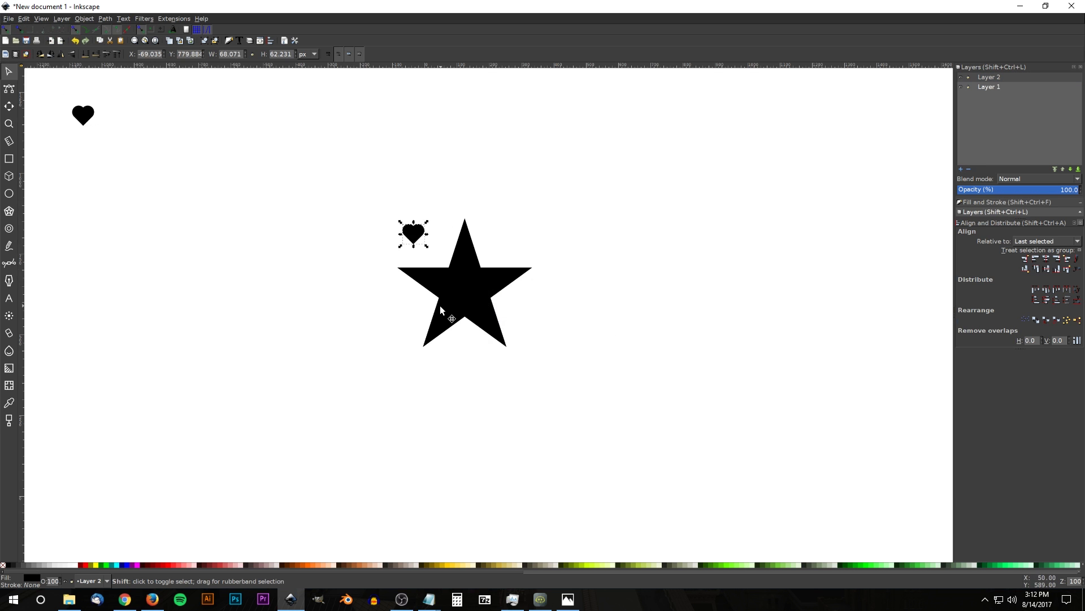
pyautogui.keyDown('shift'); pyautogui.click(461, 245); pyautogui.keyUp('shift')
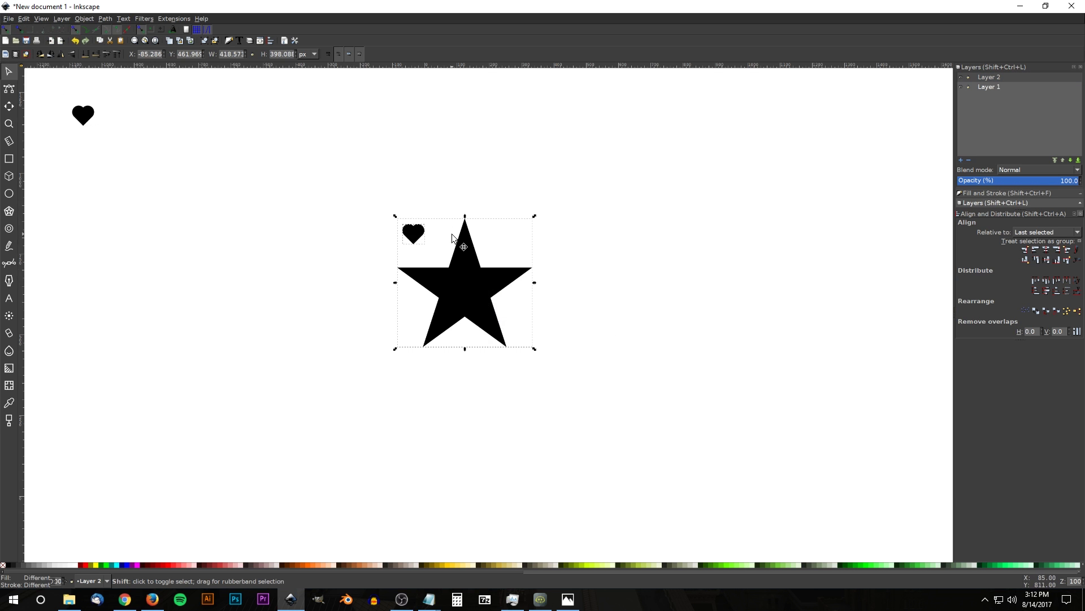
pyautogui.click(1036, 256)
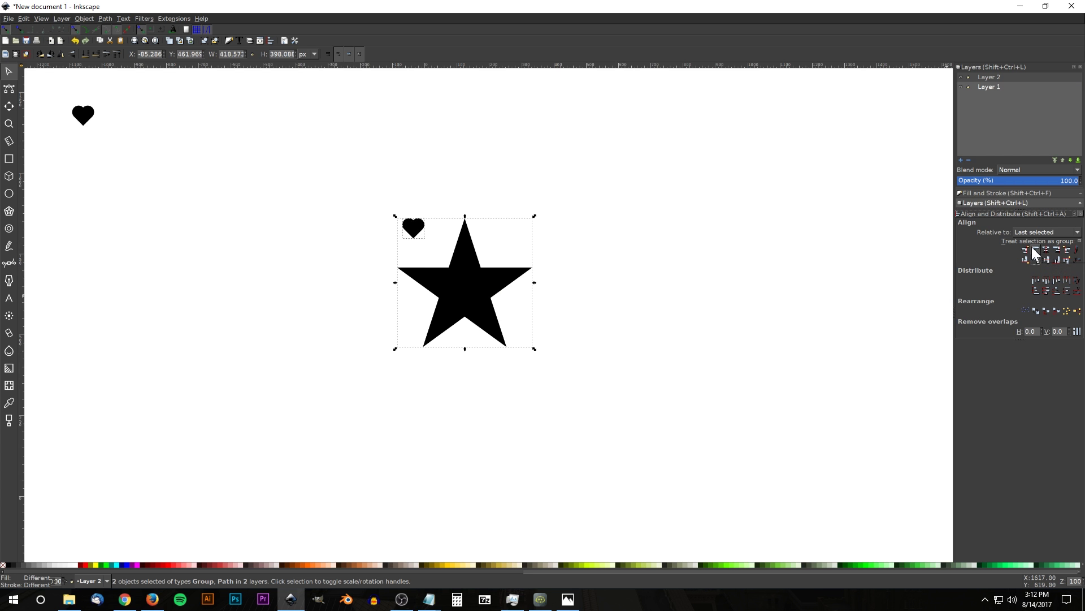
pyautogui.click(1034, 249)
pyautogui.click(575, 141)
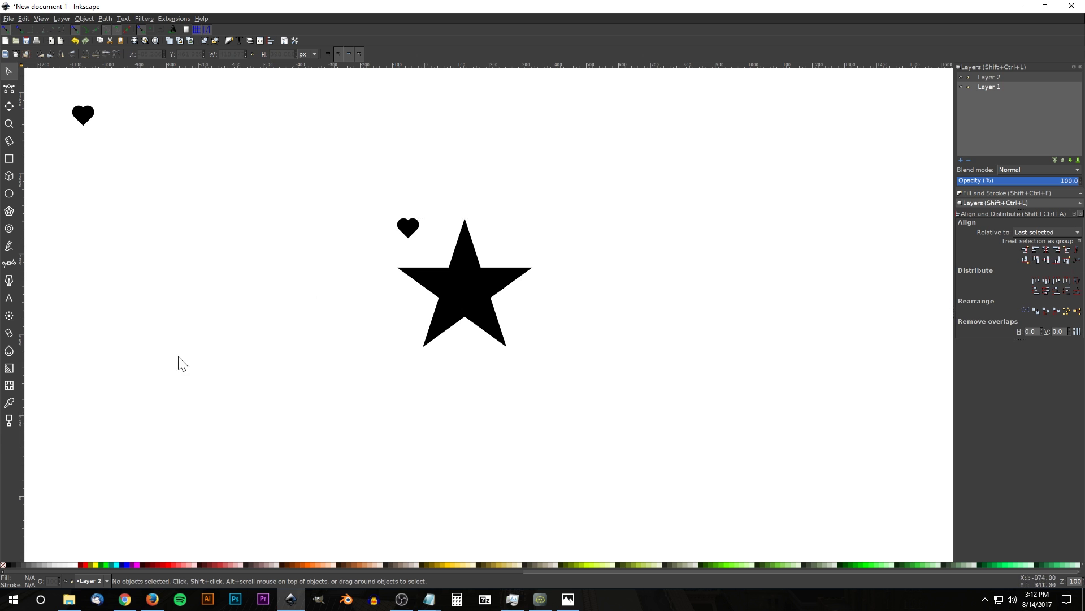
pyautogui.click(411, 230)
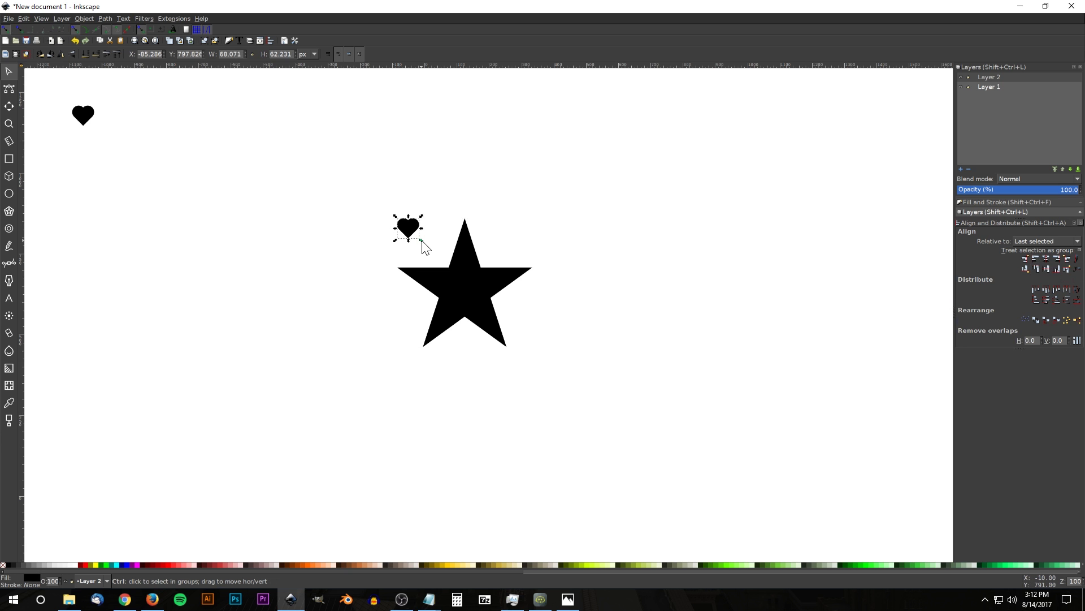
pyautogui.moveTo(421, 241); pyautogui.dragTo(418, 235)
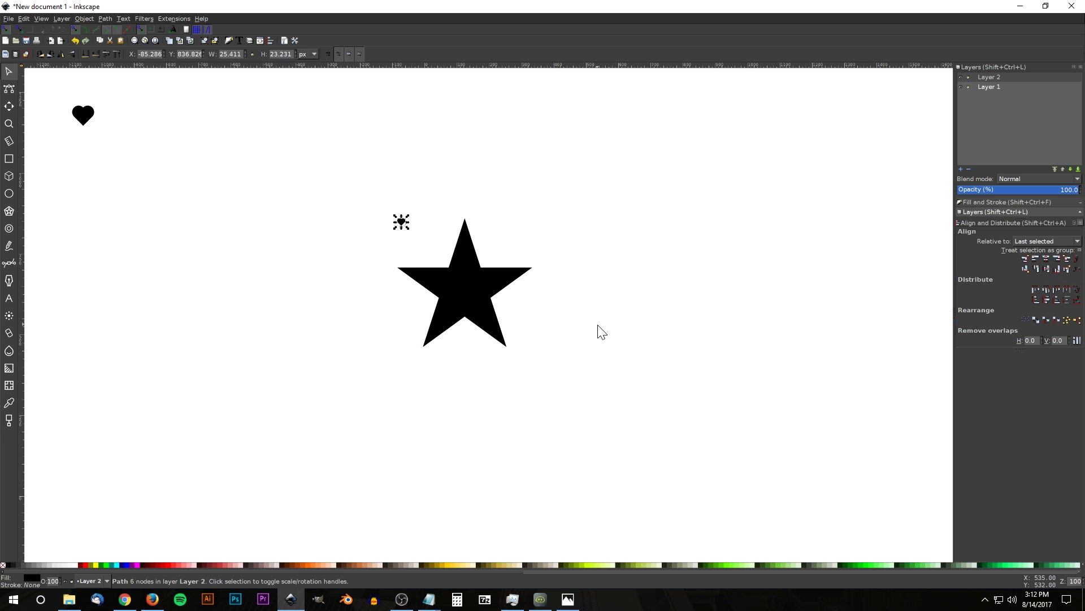
# Open the Create Tiled Clones settings for the tiny heart, enlarging the window and placing it clear of the star
pyautogui.click(23, 18)
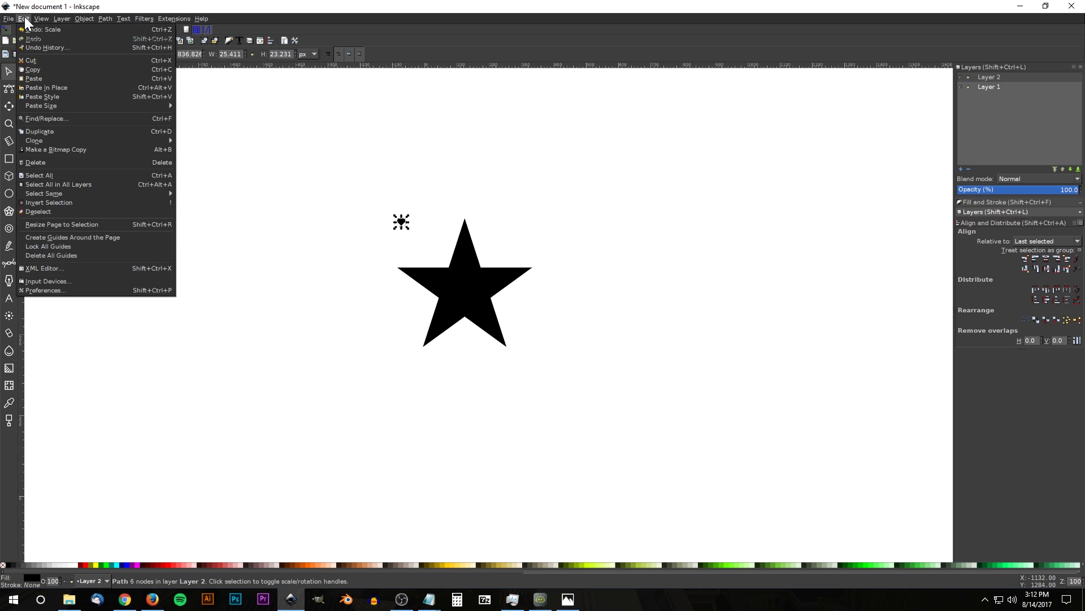
pyautogui.moveTo(73, 138)
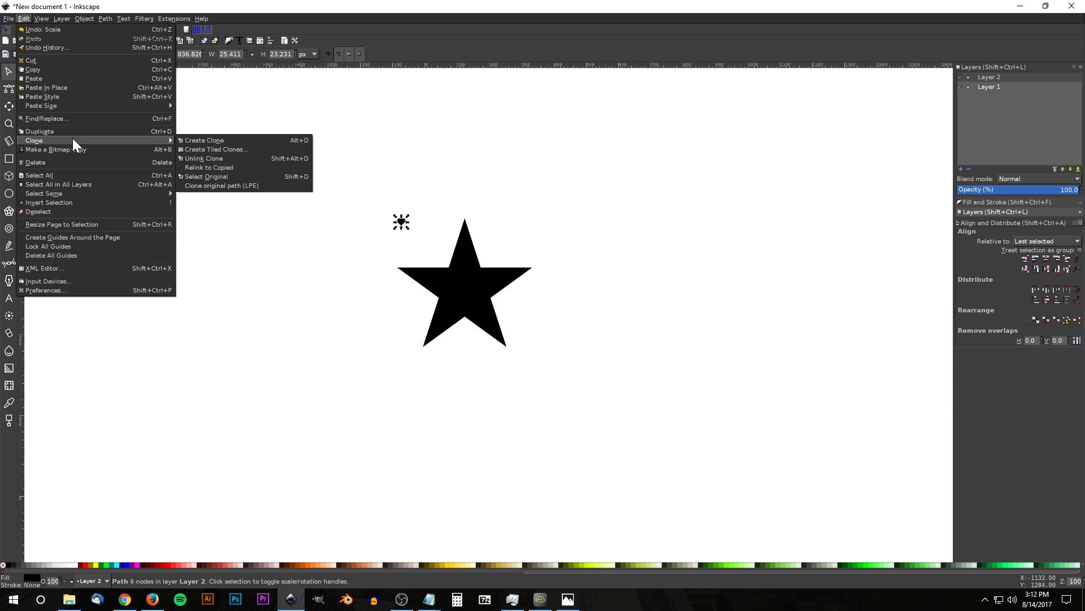
pyautogui.click(219, 148)
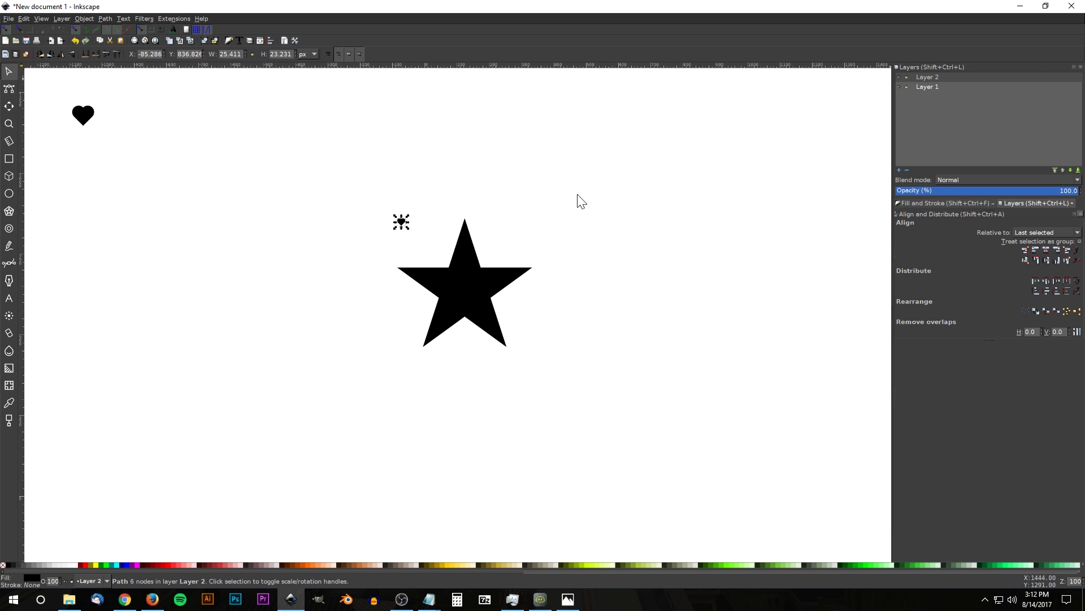
pyautogui.moveTo(581, 205); pyautogui.dragTo(635, 138)
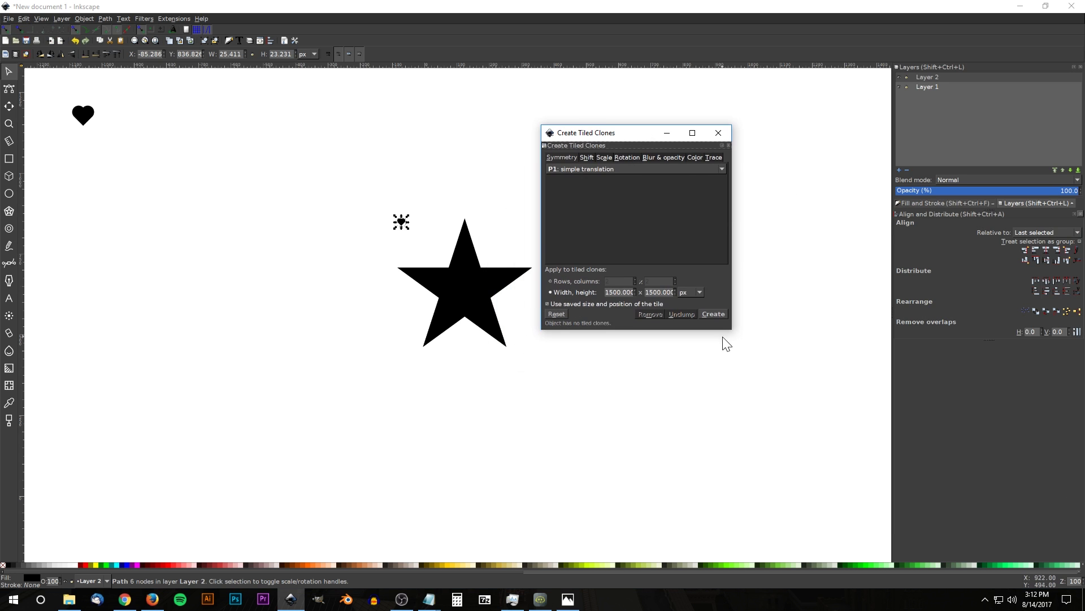
pyautogui.moveTo(736, 335); pyautogui.dragTo(821, 396)
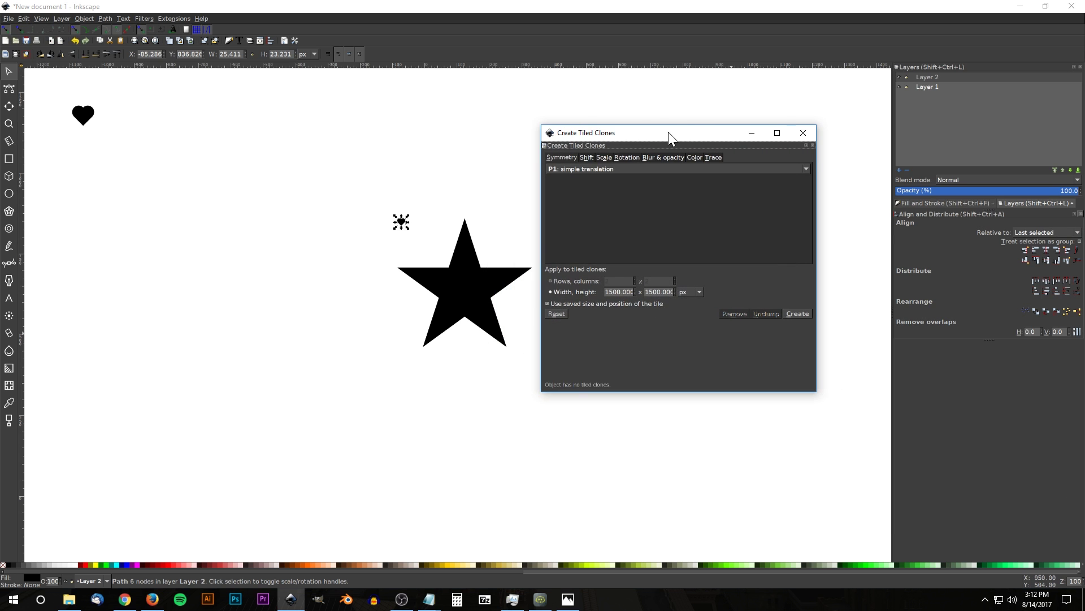
pyautogui.moveTo(664, 128); pyautogui.dragTo(728, 109)
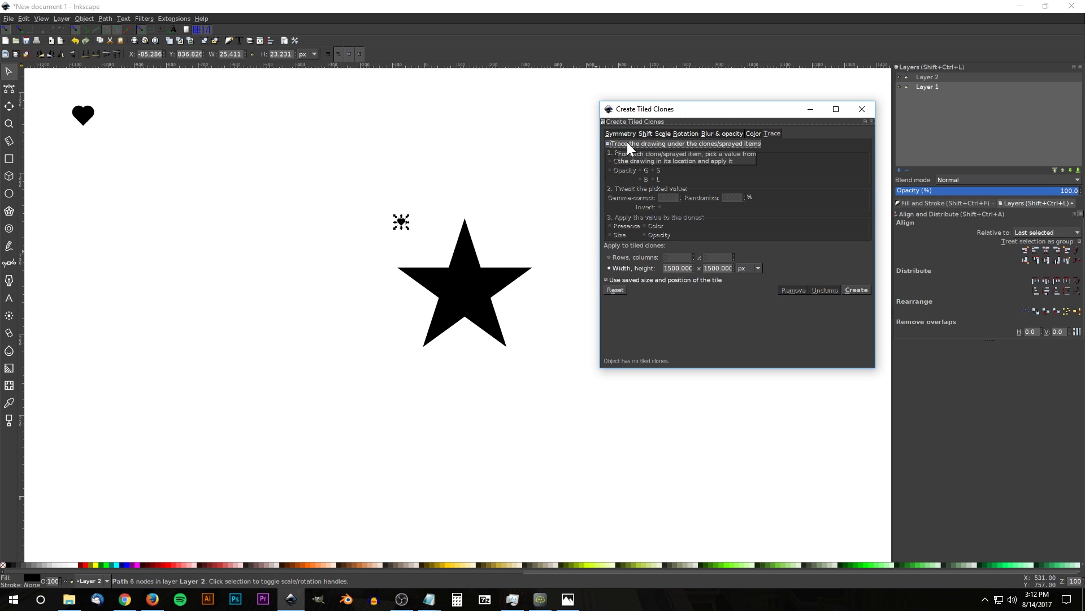
# Enable tracing of the drawing under the clones by Color, applied only to clone size, with the tiling defined by width and height
pyautogui.click(736, 144)
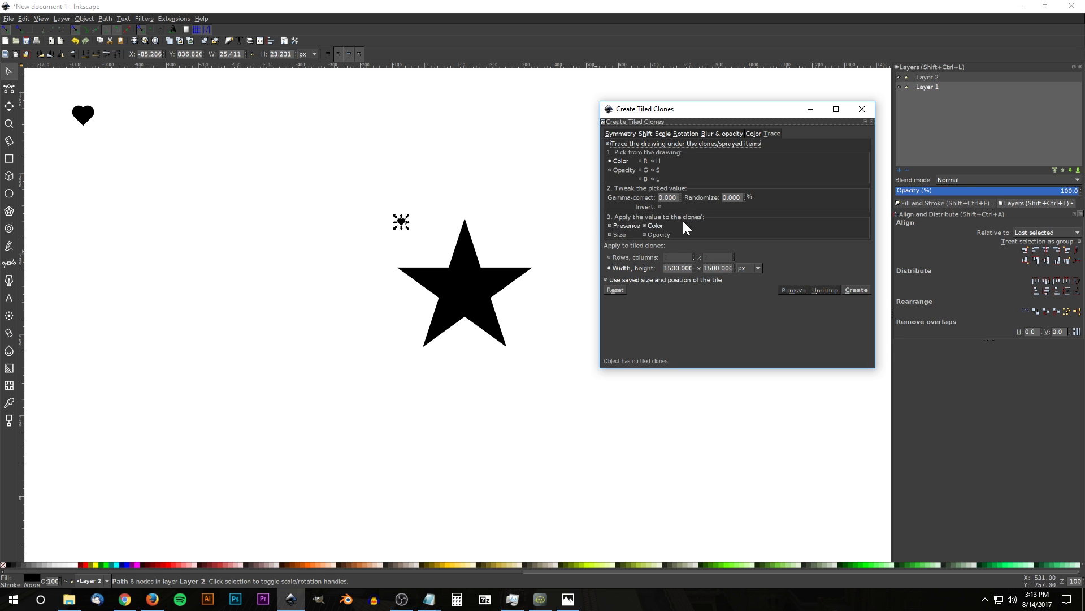
pyautogui.click(644, 226)
pyautogui.click(610, 271)
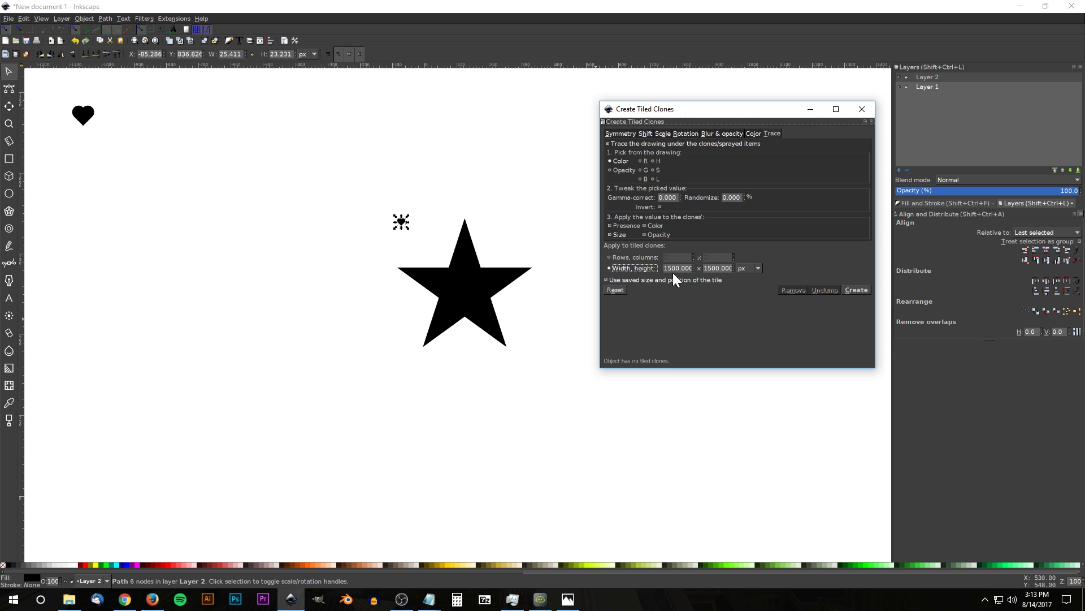
# Set the tiled clones' area to the star group's dimensions, 418.573 px wide and 398.088 px high
pyautogui.keyDown('shift'); pyautogui.click(464, 266); pyautogui.keyUp('shift')
pyautogui.hotkey('ctrl', 'g')
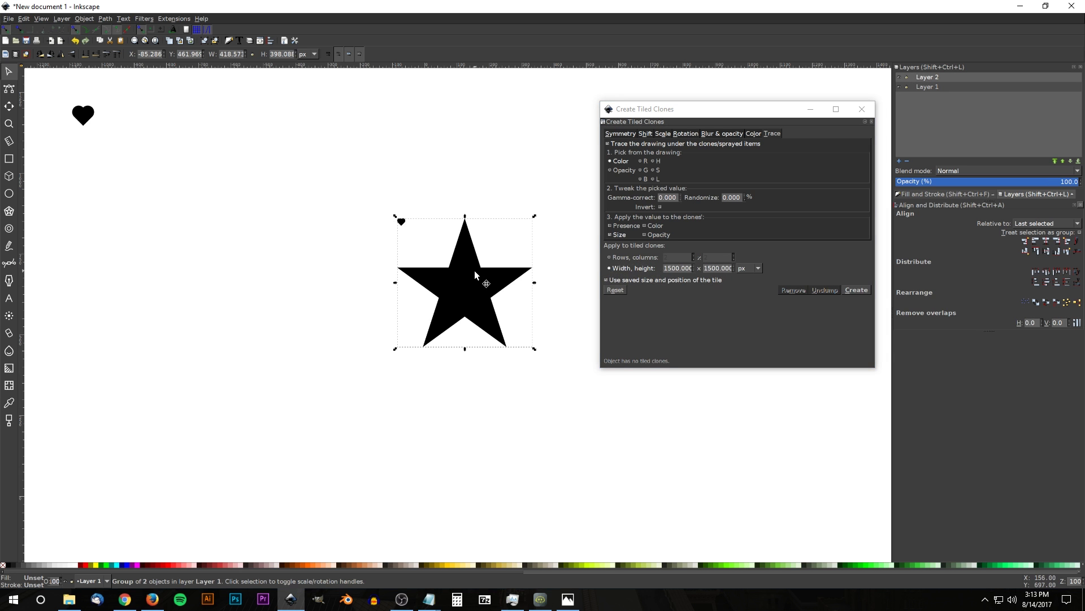
pyautogui.doubleClick(229, 52)
pyautogui.tripleClick(677, 268)
pyautogui.write('418.573')
pyautogui.click(279, 54)
pyautogui.tripleClick(716, 269)
pyautogui.write('398.088')
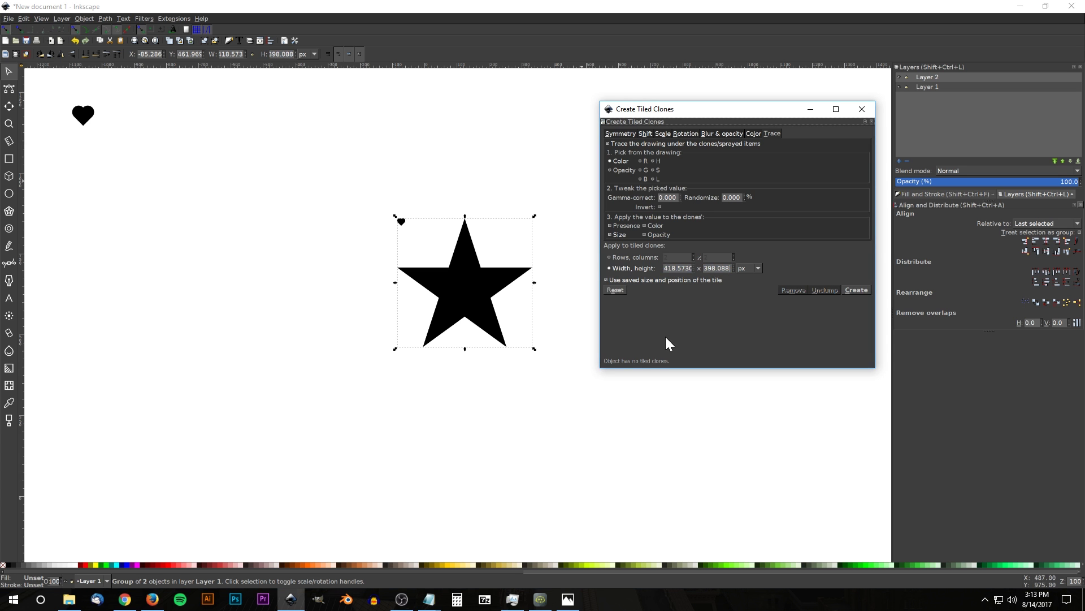
# Create the tiled clones from the tiny heart and move the original heart and star group away from them
pyautogui.keyDown('ctrl'); pyautogui.click(401, 222); pyautogui.keyUp('ctrl')
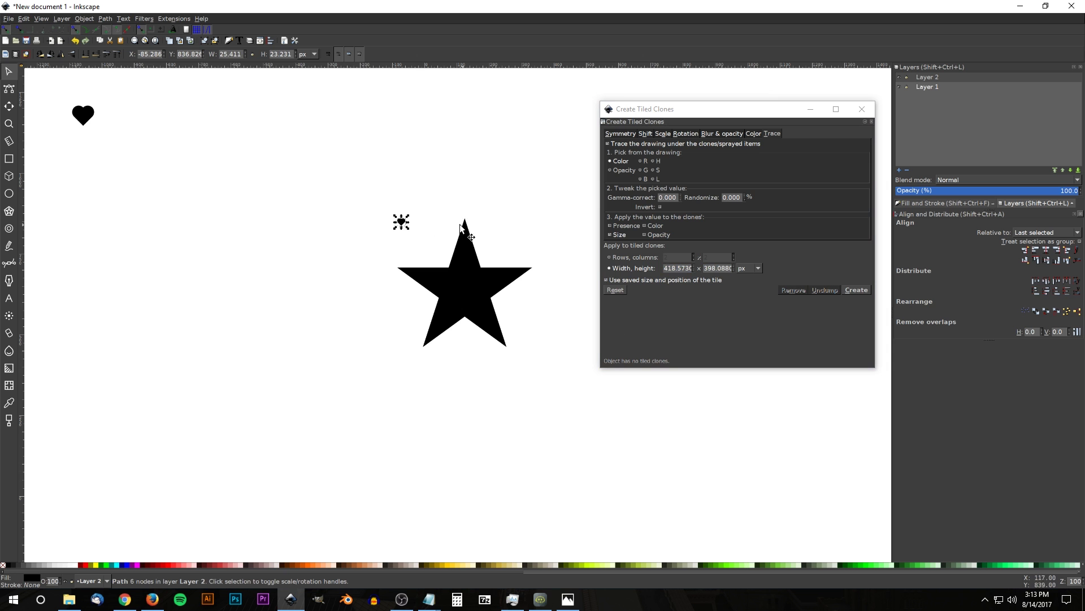
pyautogui.click(853, 289)
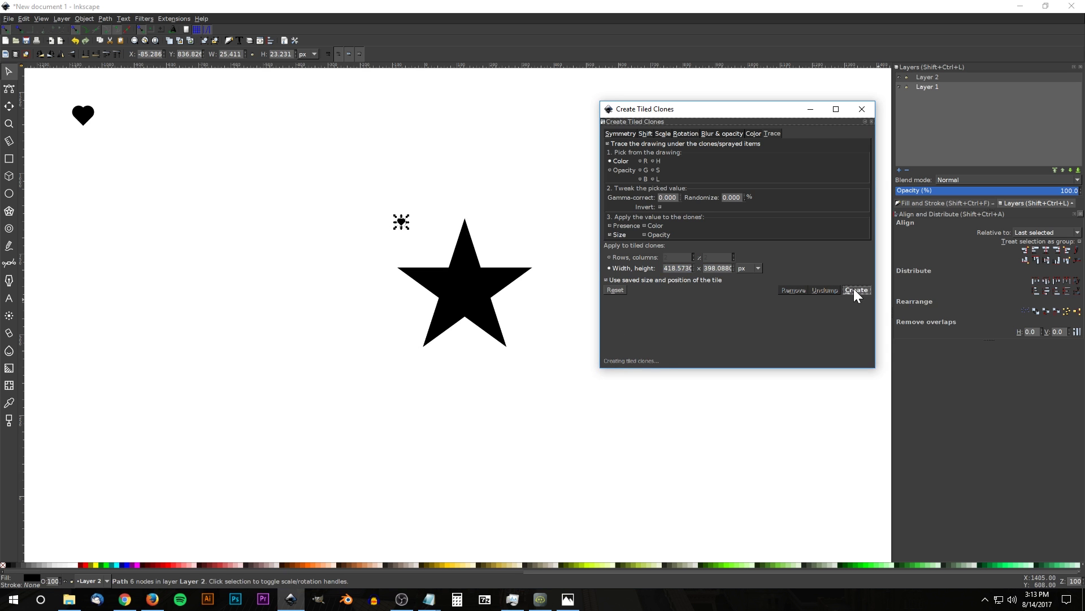
pyautogui.moveTo(519, 239)
pyautogui.mouseDown()
pyautogui.moveTo(456, 346)
pyautogui.moveTo(342, 239)
pyautogui.moveTo(256, 187)
pyautogui.mouseUp()
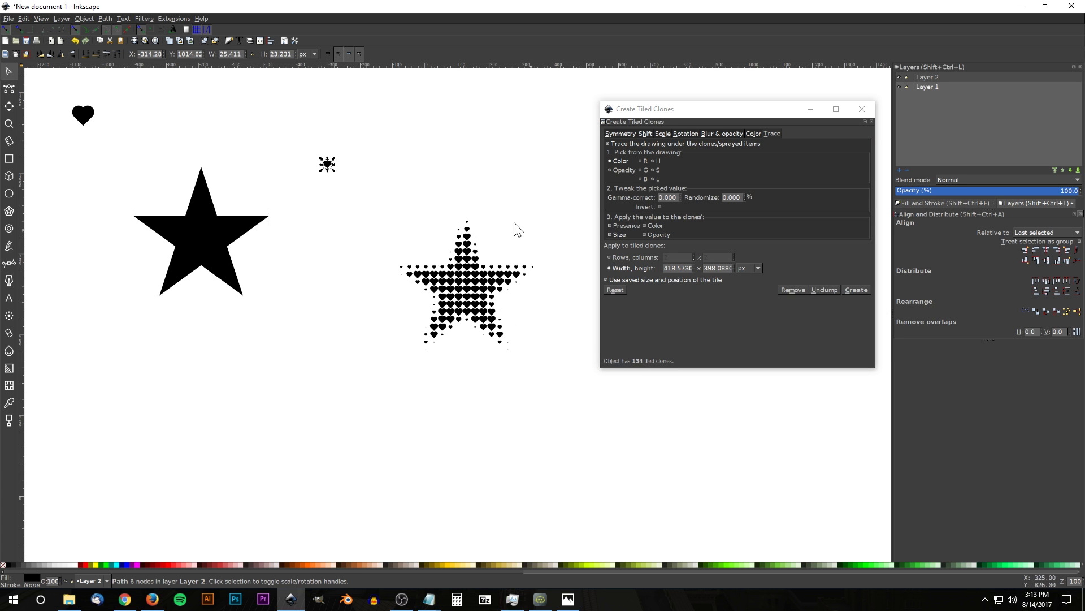
pyautogui.click(230, 248)
pyautogui.moveTo(230, 249); pyautogui.dragTo(231, 249)
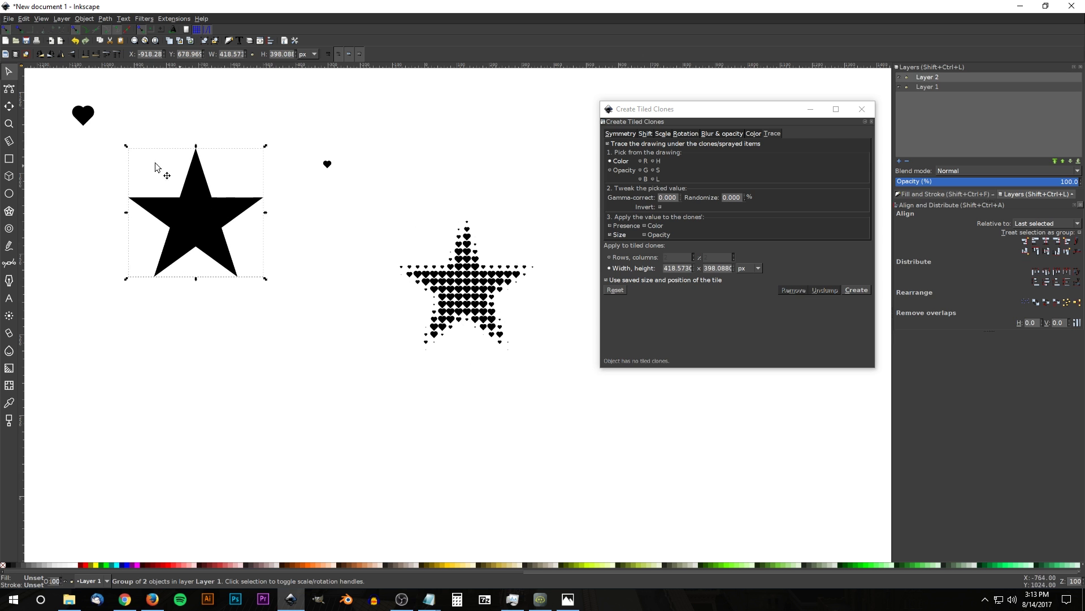
# Close the Create Tiled Clones and Layers dialogs and narrow the docked dialog area to enlarge the canvas
pyautogui.click(862, 109)
pyautogui.moveTo(892, 158); pyautogui.dragTo(968, 150)
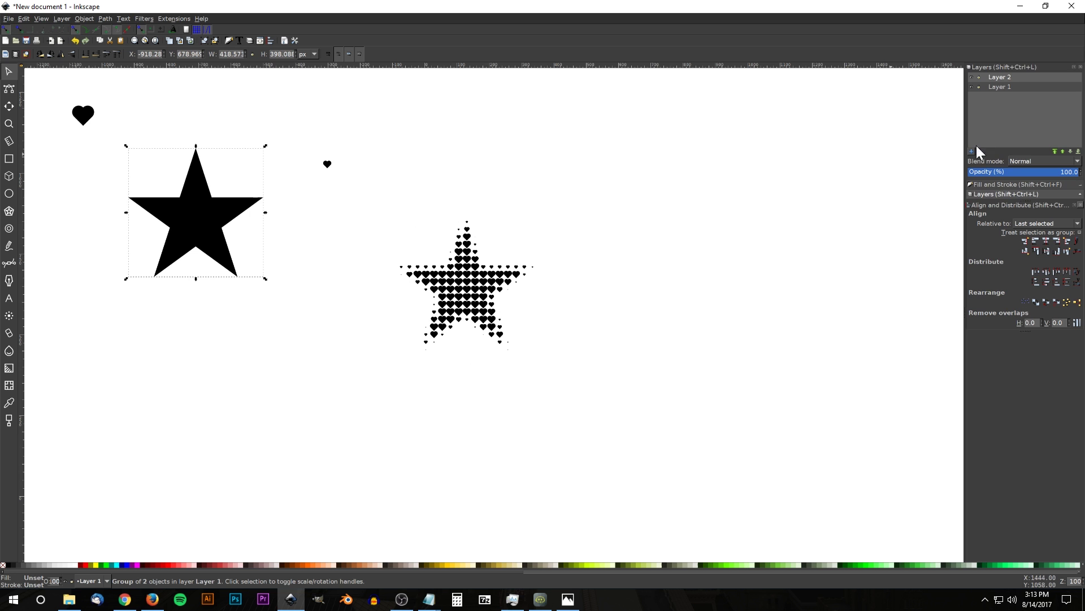
pyautogui.click(1079, 69)
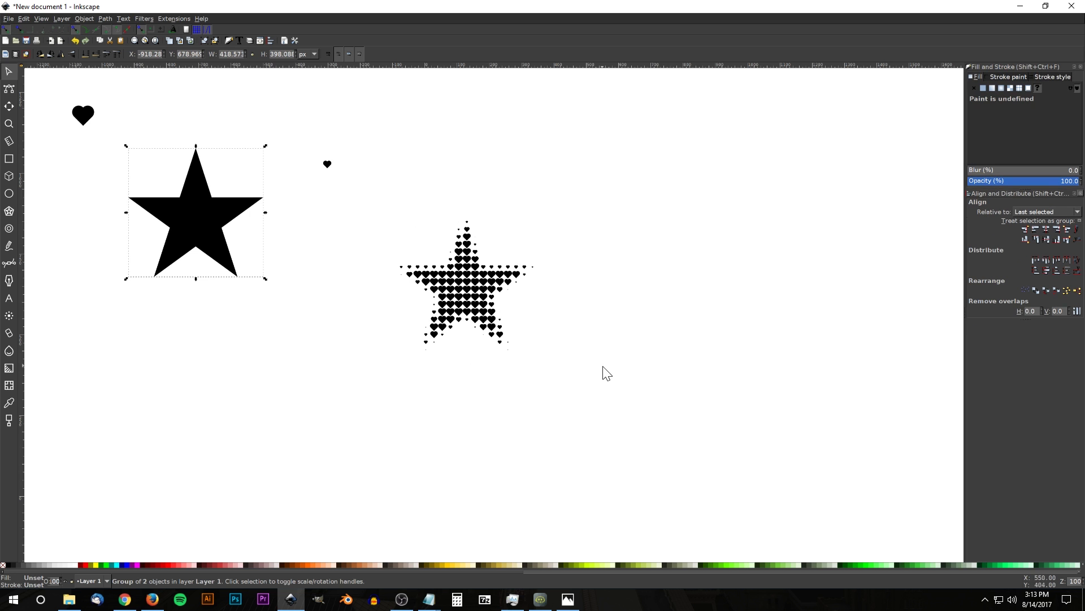
# Select all the heart clones forming the star and move them together down and to the right
pyautogui.click(603, 417)
pyautogui.moveTo(639, 454); pyautogui.dragTo(356, 170)
pyautogui.moveTo(498, 322); pyautogui.dragTo(590, 371)
# Try moving a single heart clone out of the star pattern and undo the move
pyautogui.scroll(5, 583, 365)
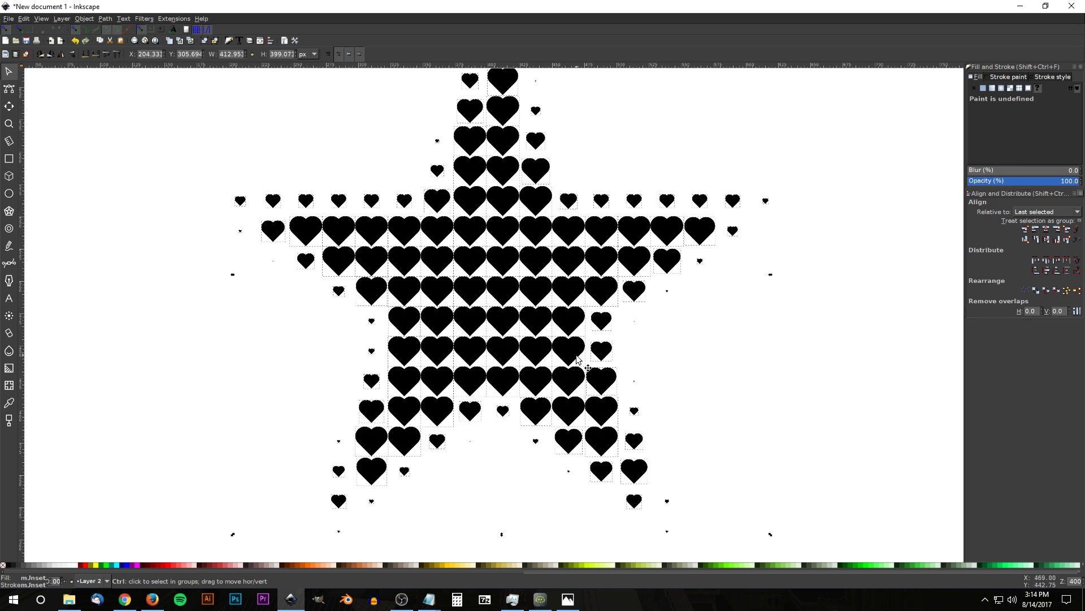
pyautogui.scroll(-2, 581, 362)
pyautogui.scroll(3, 552, 320)
pyautogui.scroll(-2, 552, 320)
pyautogui.scroll(-2, 552, 320)
pyautogui.scroll(2, 552, 319)
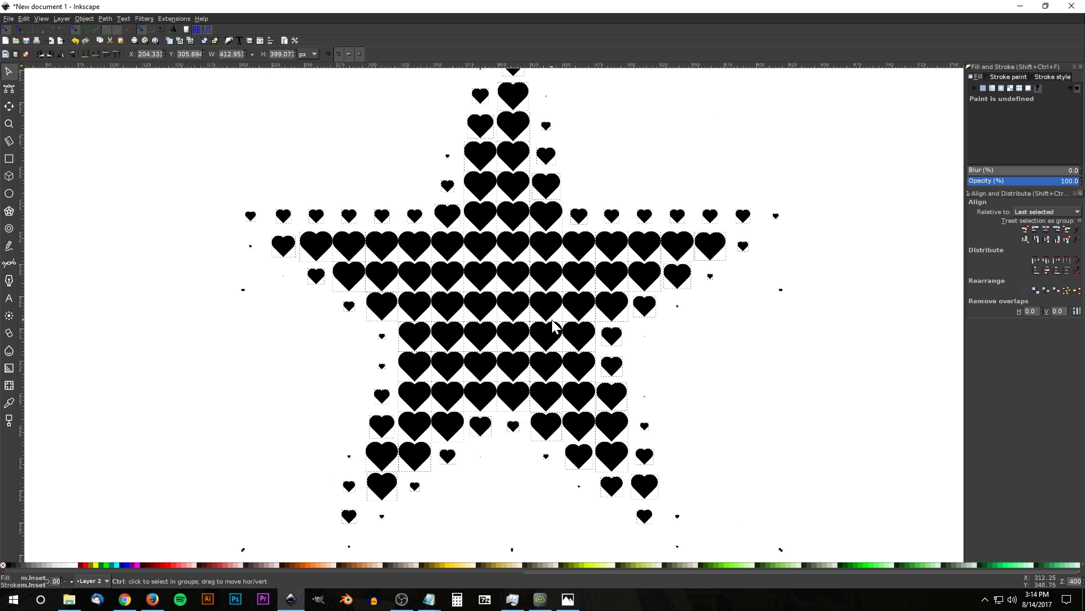
pyautogui.press('Escape')
pyautogui.moveTo(583, 338); pyautogui.dragTo(727, 358)
pyautogui.hotkey('ctrl', 'z')
# Try blue and green fills on one heart clone in the star and enlarge it to about 256 × 234 px
pyautogui.doubleClick(572, 334)
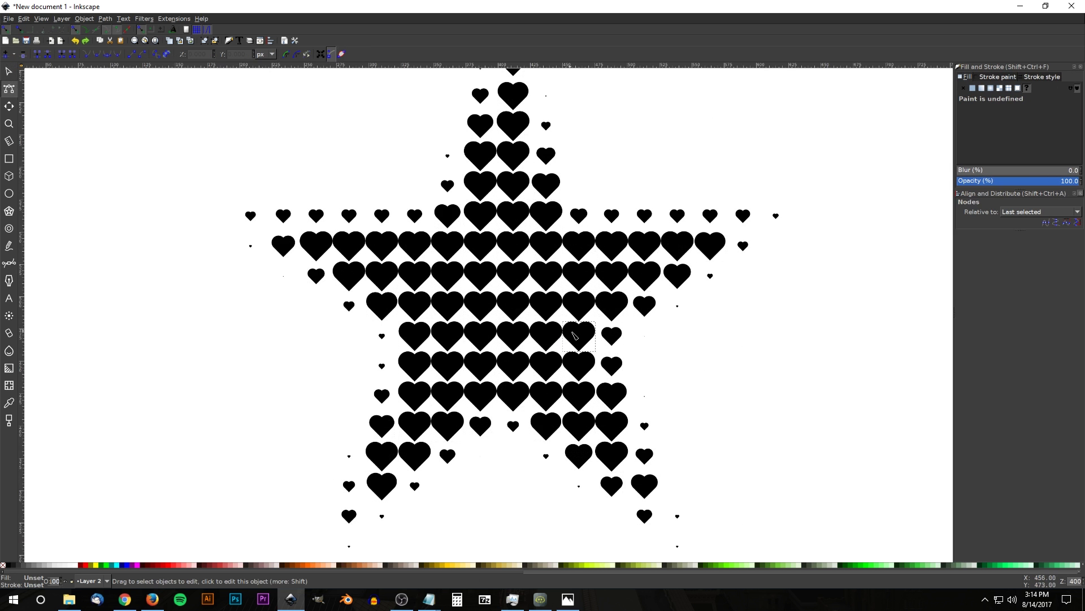
pyautogui.press('s')
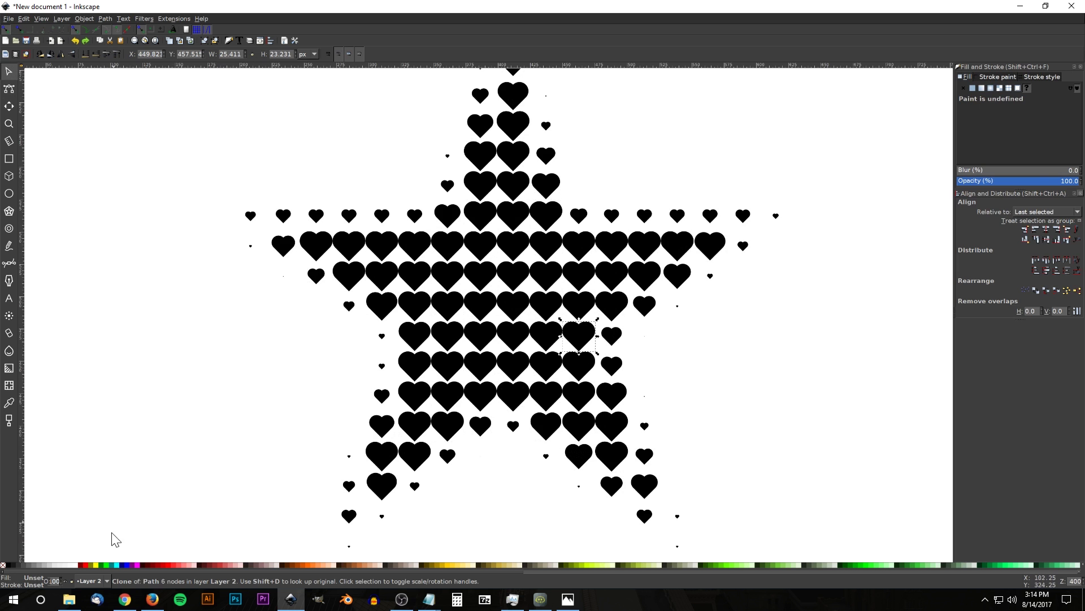
pyautogui.click(123, 565)
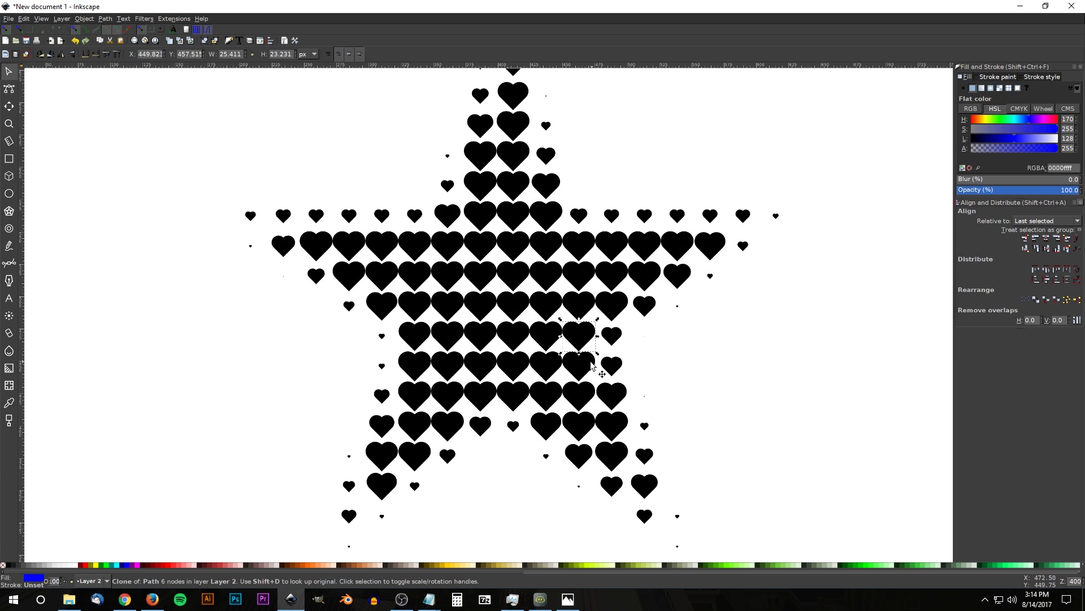
pyautogui.hotkey('ctrl', 'z')
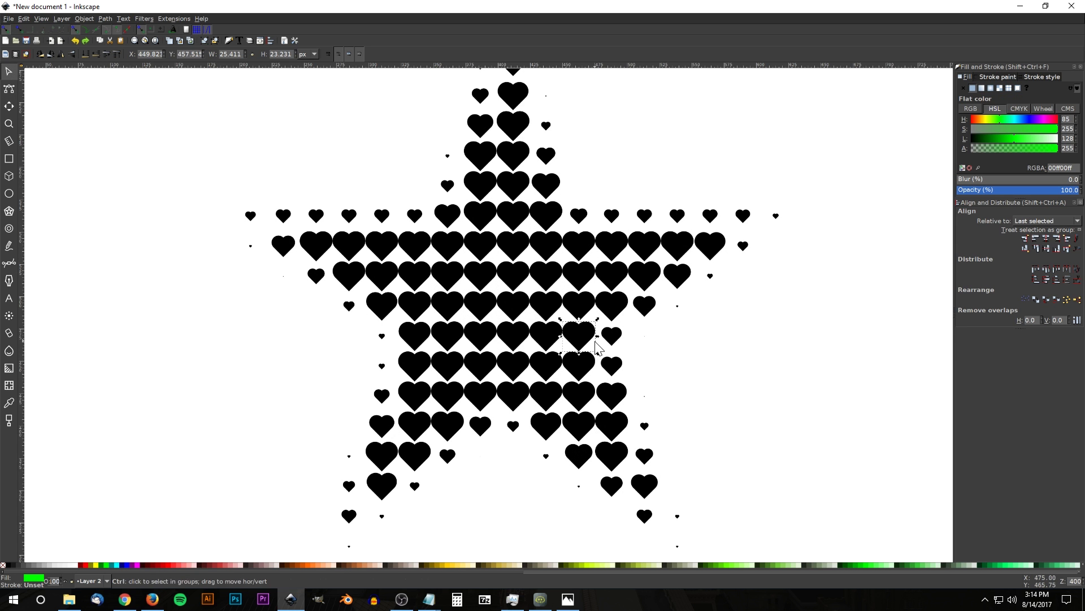
pyautogui.moveTo(595, 341)
pyautogui.mouseDown()
pyautogui.moveTo(916, 378)
pyautogui.moveTo(885, 379)
pyautogui.moveTo(903, 396)
pyautogui.mouseUp()
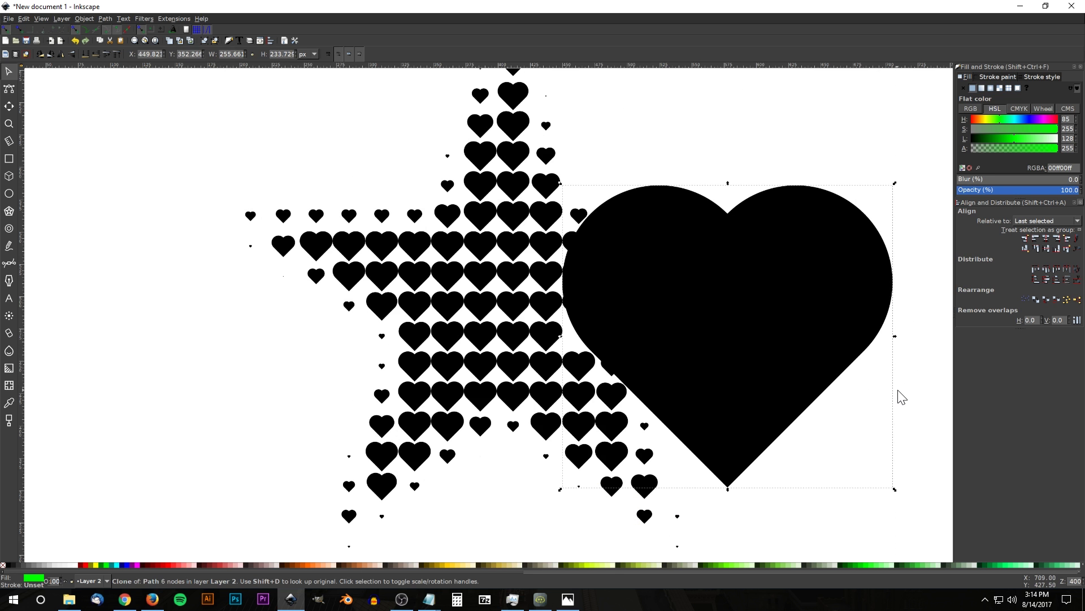
# Undo the heart clone's enlargement and switch to Photos to view the gradient heart example thumbnail3.png
pyautogui.hotkey('ctrl', 'z')
pyautogui.scroll(-2, 676, 385)
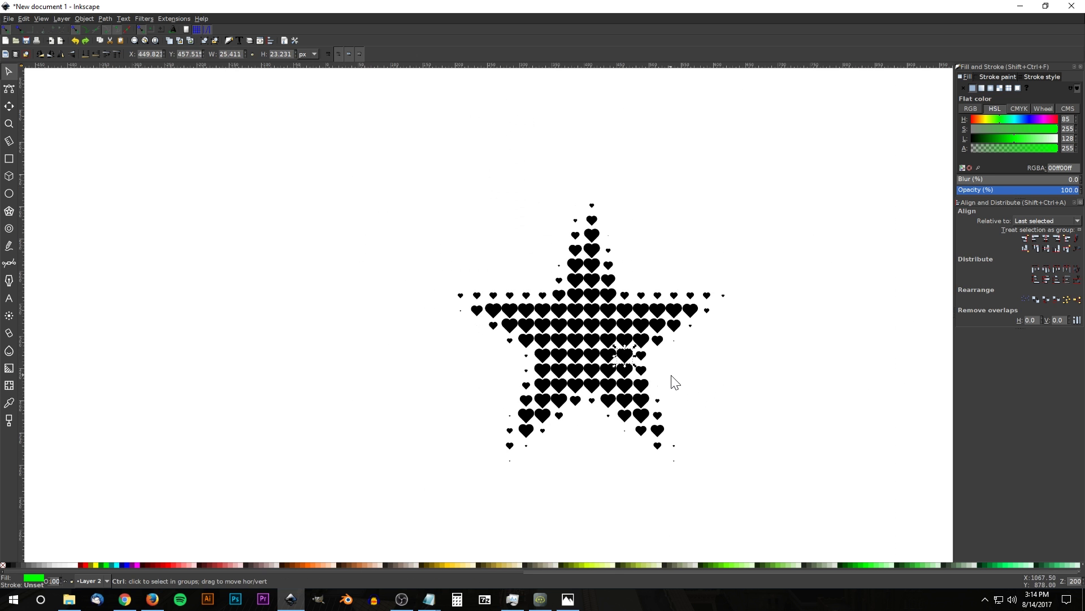
pyautogui.moveTo(680, 414); pyautogui.dragTo(570, 403)
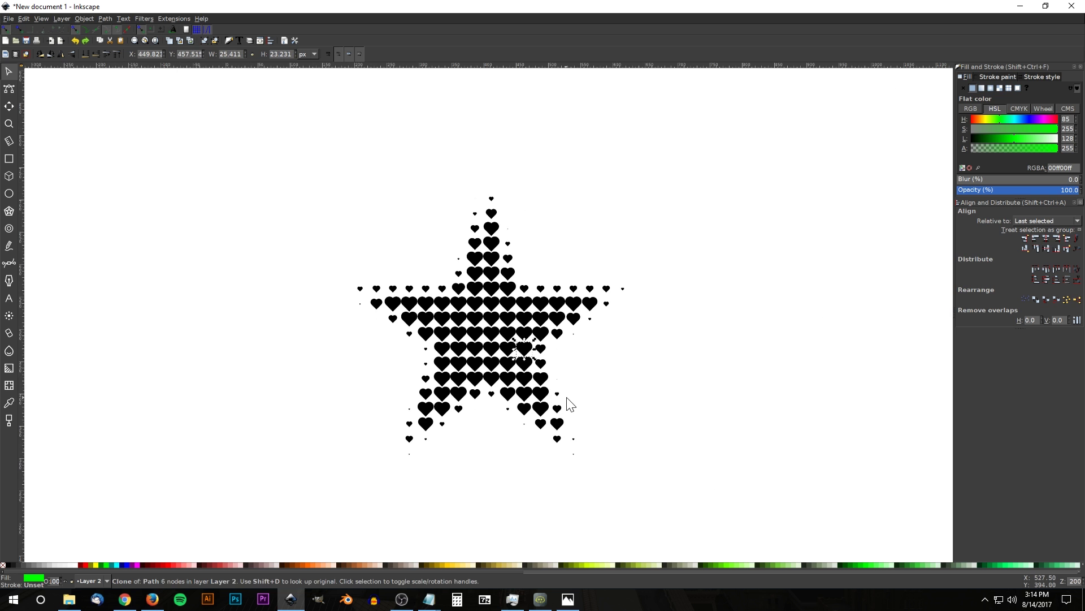
pyautogui.scroll(-2, 570, 403)
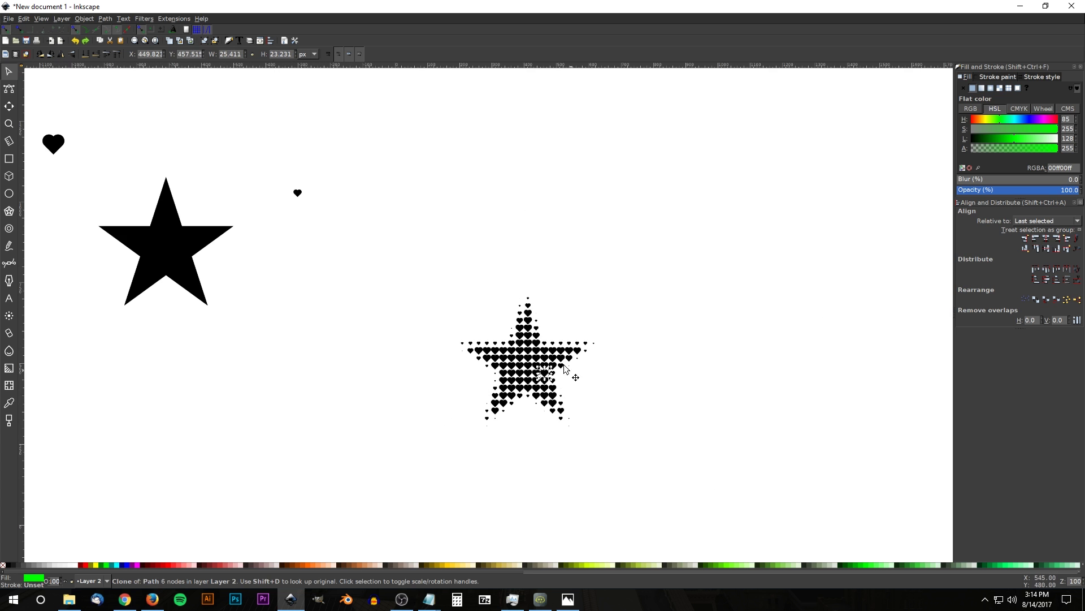
pyautogui.click(568, 598)
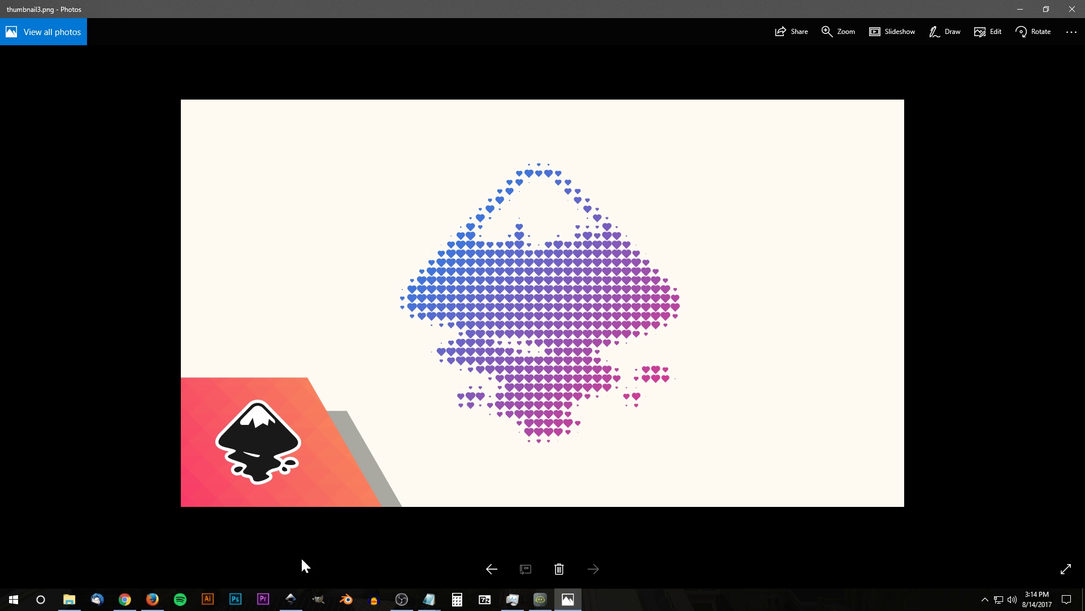
# Back in Inkscape, group all the heart clones forming the star and move the group up, slightly to the right
pyautogui.click(291, 599)
pyautogui.click(678, 386)
pyautogui.moveTo(721, 492); pyautogui.dragTo(395, 169)
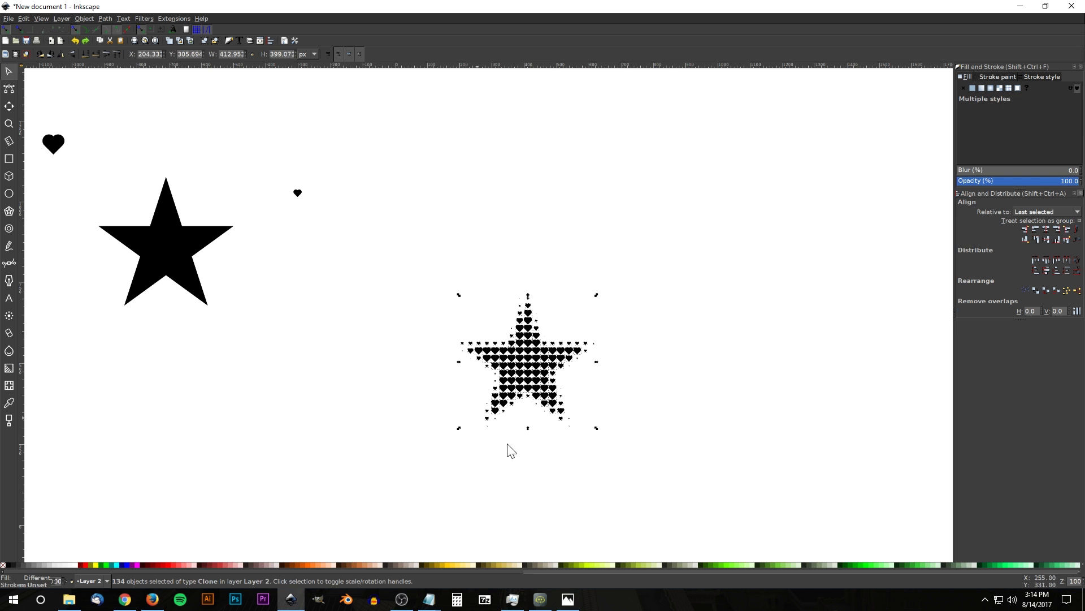
pyautogui.click(203, 41)
pyautogui.moveTo(550, 410); pyautogui.dragTo(563, 325)
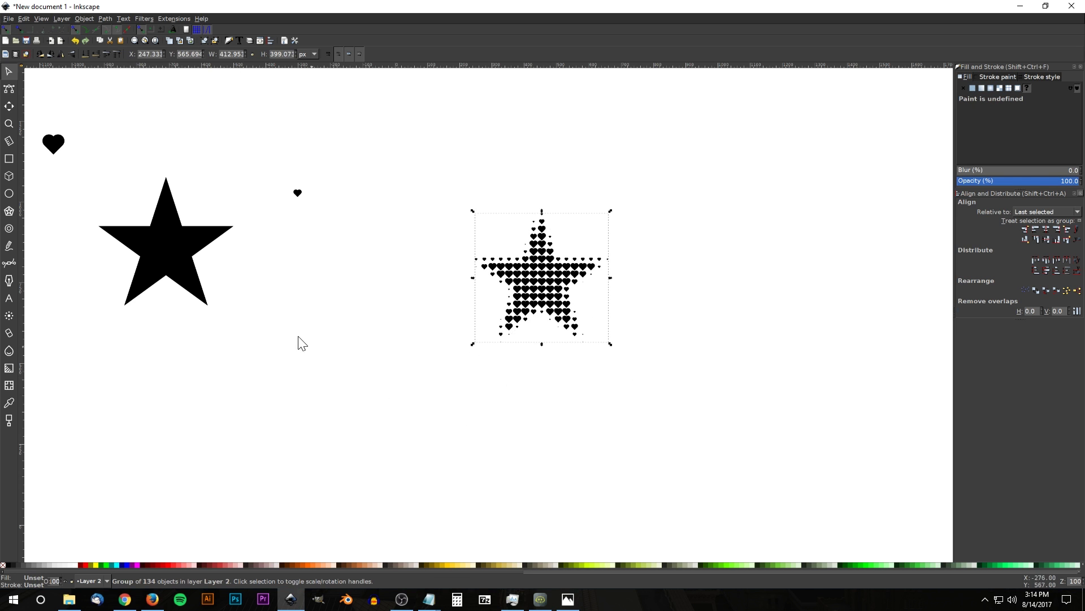
# Draw a rectangle about 476 × 450 px covering the heart star and lower it behind the star group
pyautogui.click(9, 158)
pyautogui.moveTo(465, 205); pyautogui.dragTo(620, 350)
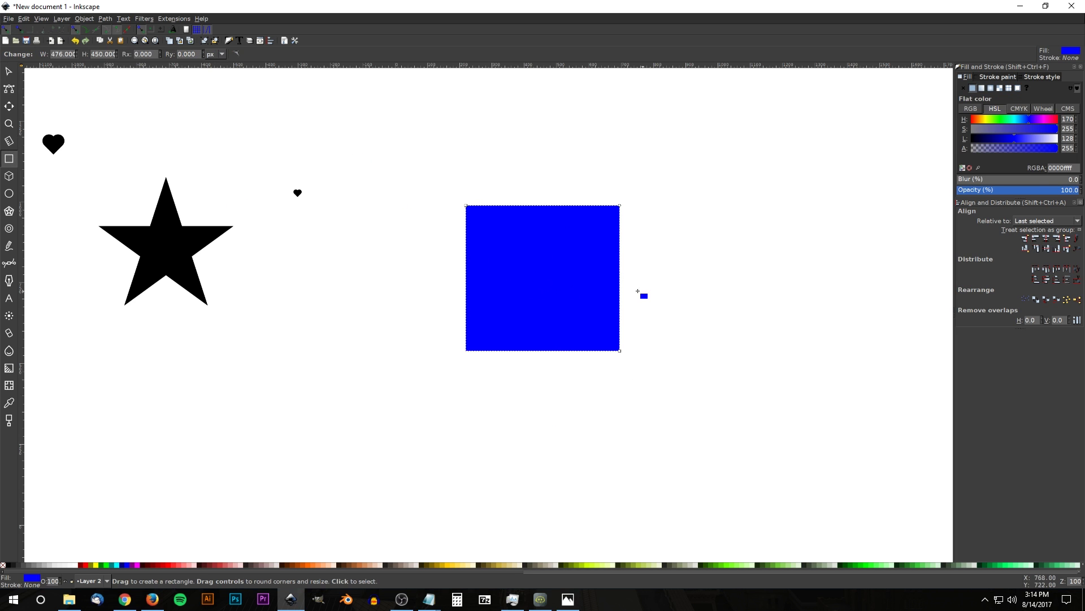
pyautogui.click(8, 71)
pyautogui.click(85, 54)
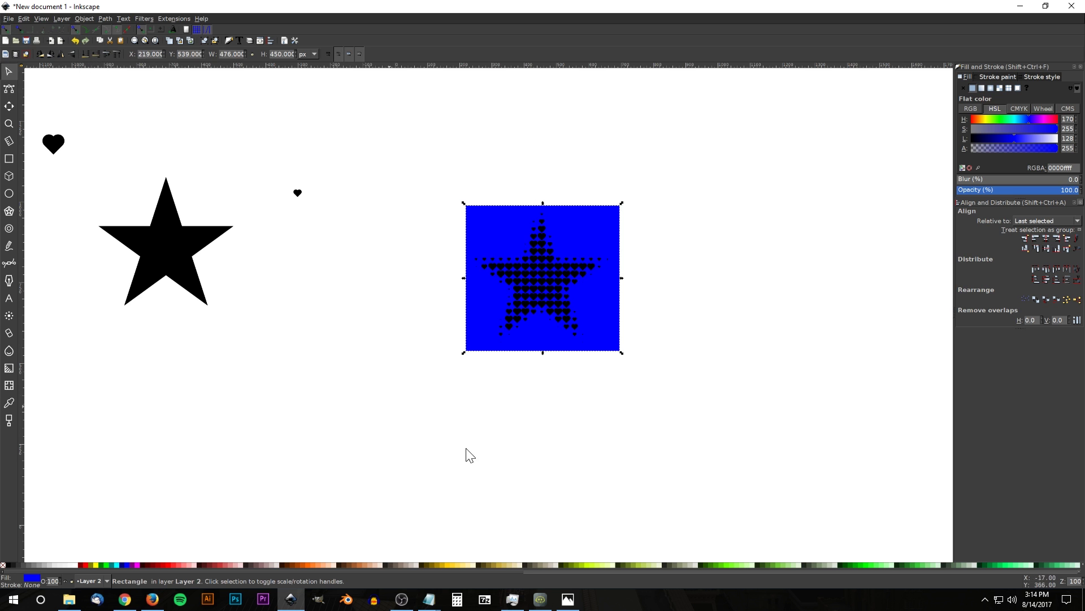
# Fill the rectangle with light blue 00ccff and shift its hue to 141, giving 00b0ff
pyautogui.moveTo(479, 572); pyautogui.dragTo(795, 581)
pyautogui.click(623, 565)
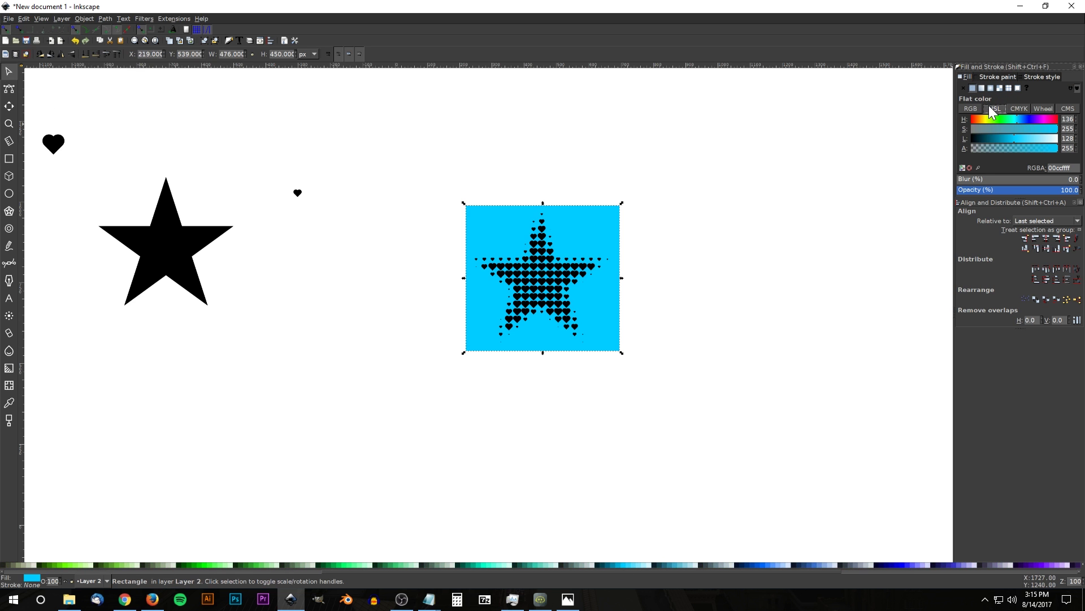
pyautogui.moveTo(1016, 118); pyautogui.dragTo(1019, 119)
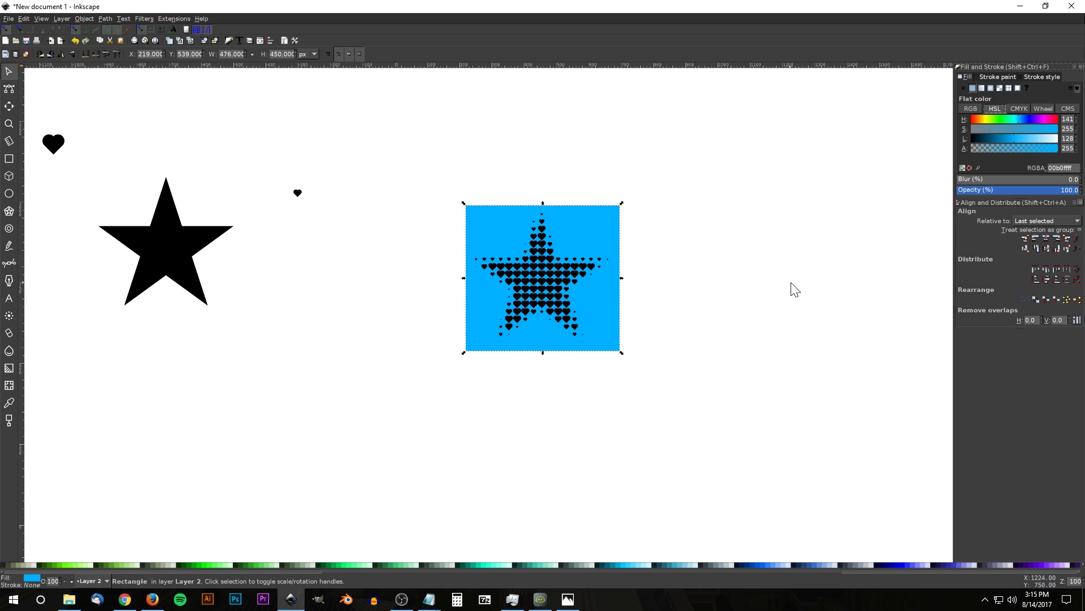
# Give the rectangle a linear gradient running diagonally from its upper-left to lower-right corner, with the end stop coloured #FF0066
pyautogui.click(982, 88)
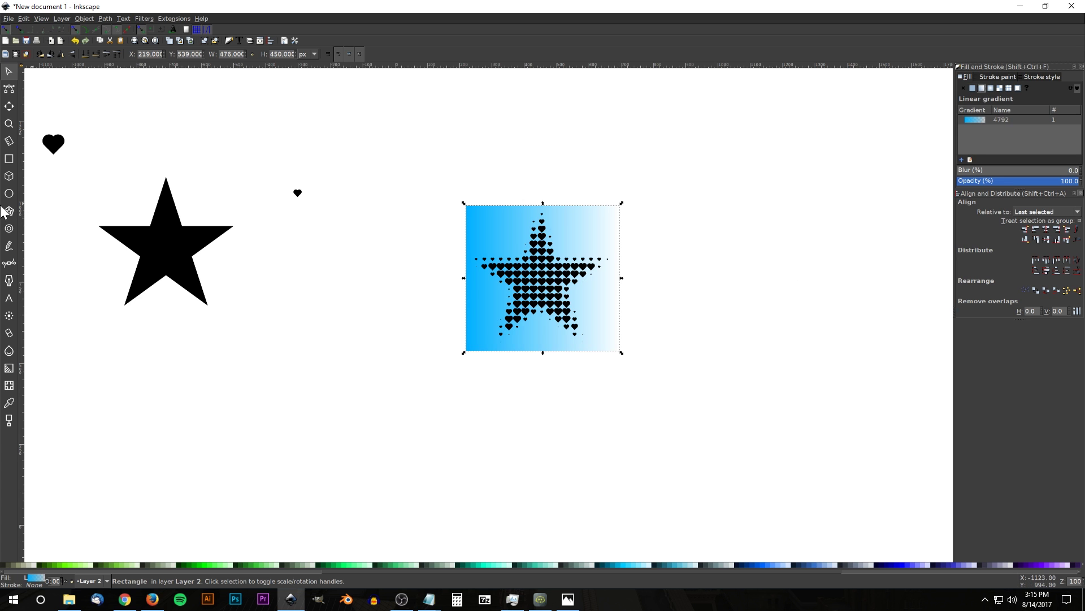
pyautogui.click(10, 370)
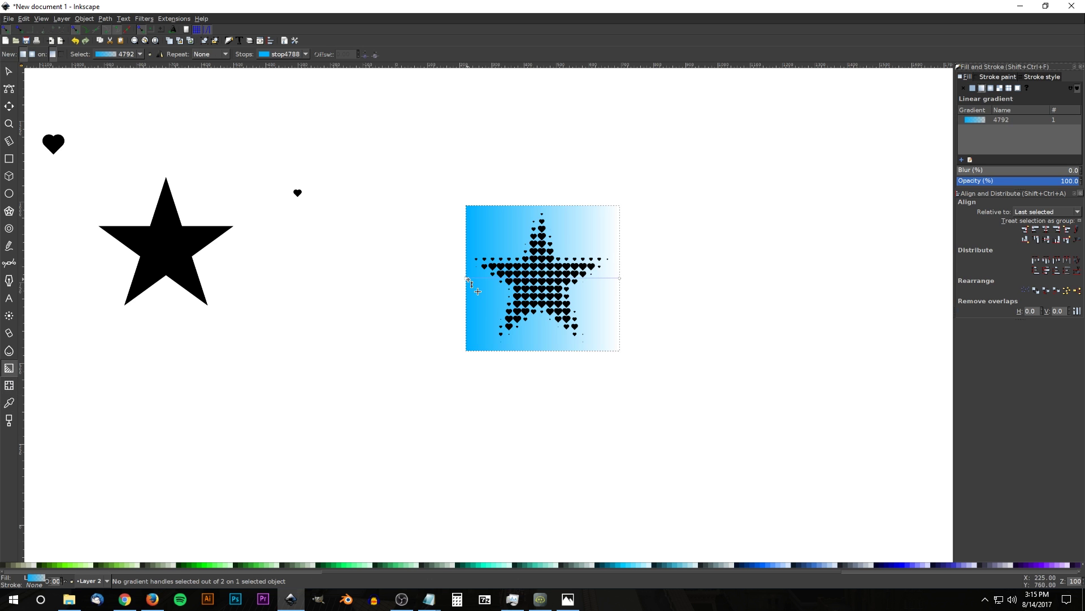
pyautogui.moveTo(468, 279); pyautogui.dragTo(469, 208)
pyautogui.moveTo(620, 290); pyautogui.dragTo(620, 351)
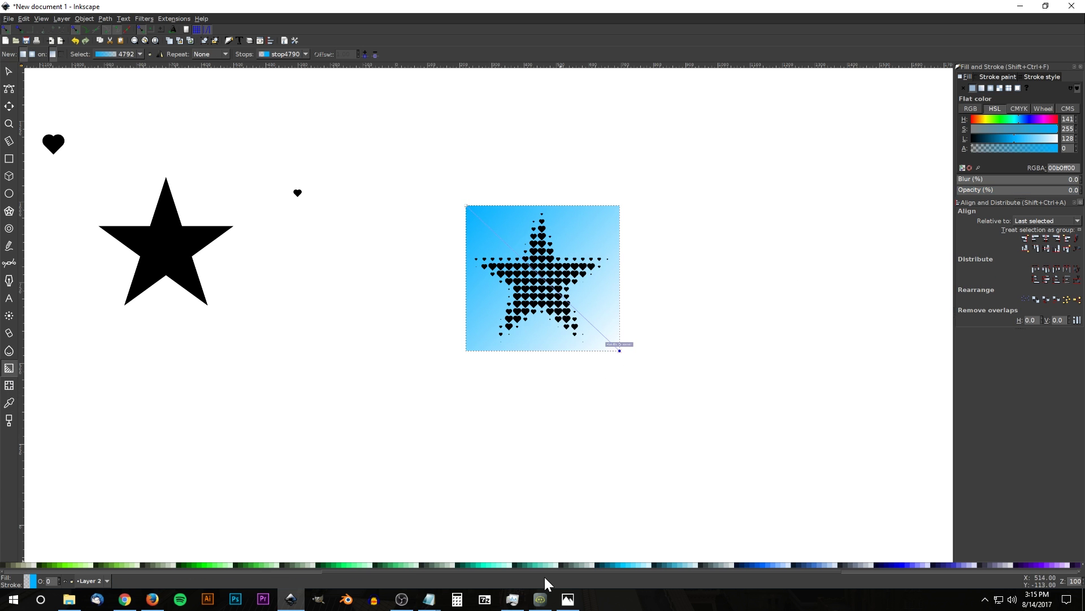
pyautogui.hscroll(5, 549, 570)
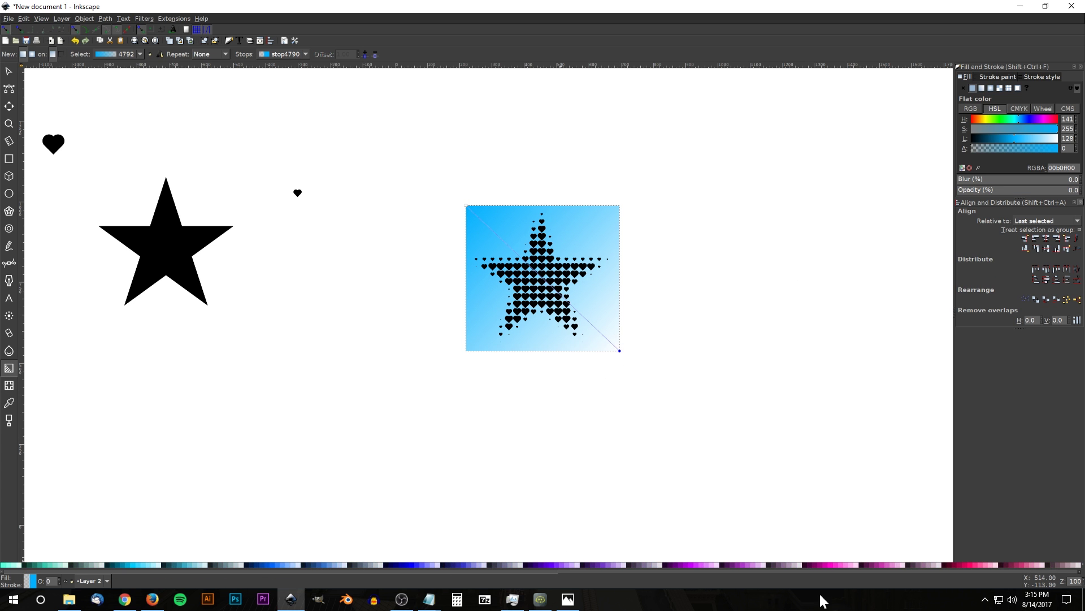
pyautogui.click(970, 565)
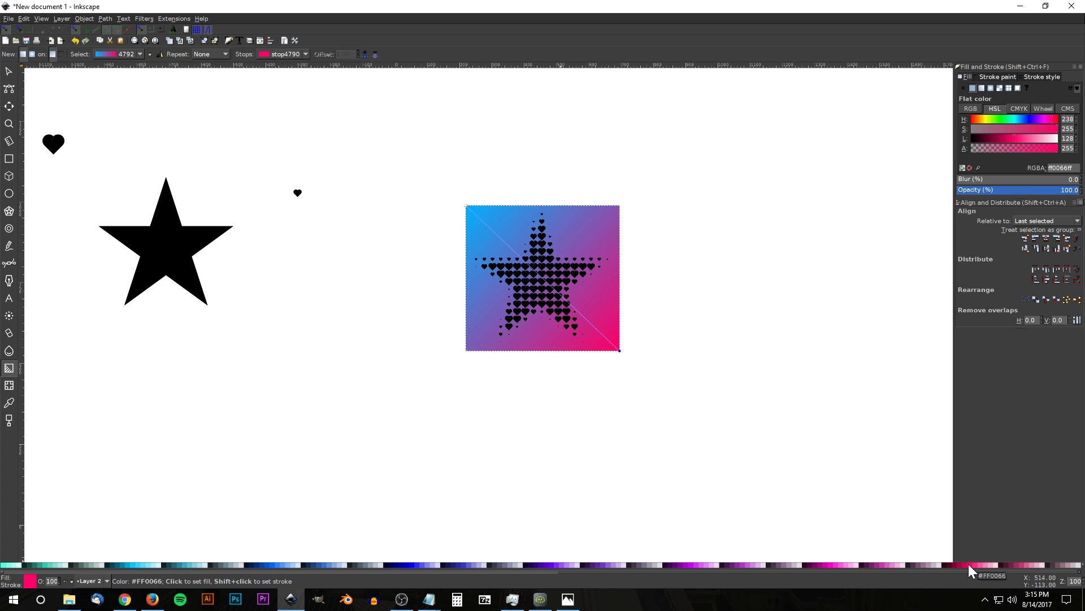
# Select the gradient rectangle together with the star group and set a clip so the hearts cut out the gradient
pyautogui.click(14, 70)
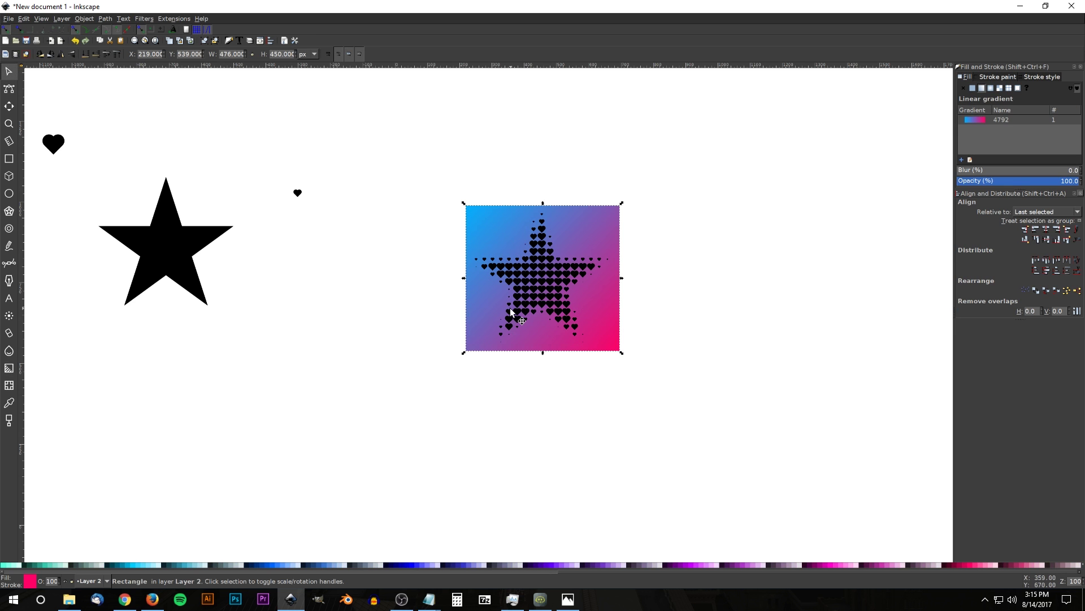
pyautogui.moveTo(770, 419); pyautogui.dragTo(414, 138)
pyautogui.click(84, 19)
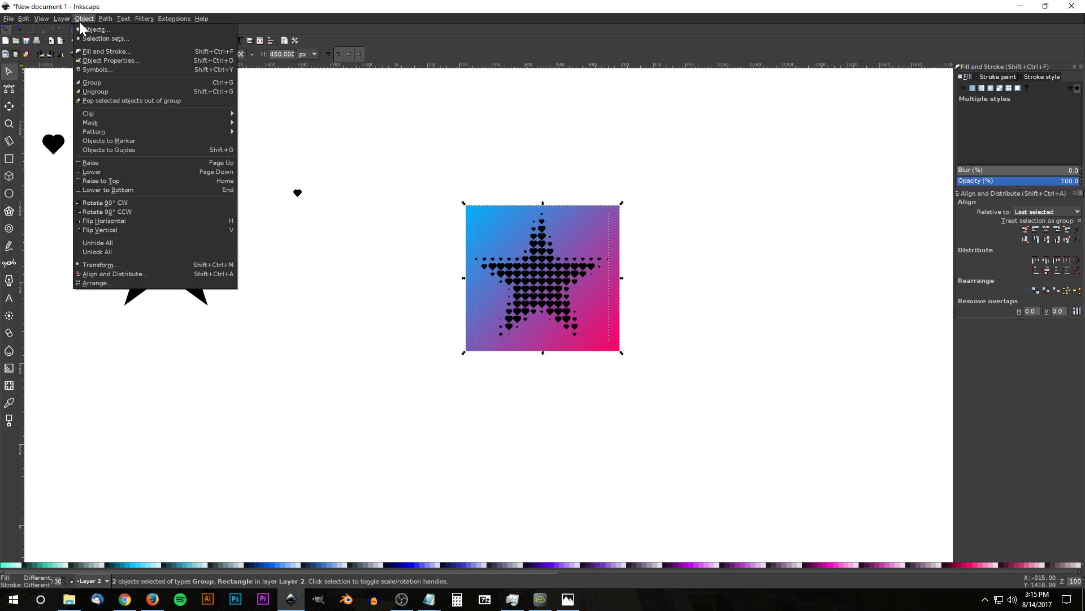
pyautogui.moveTo(140, 115)
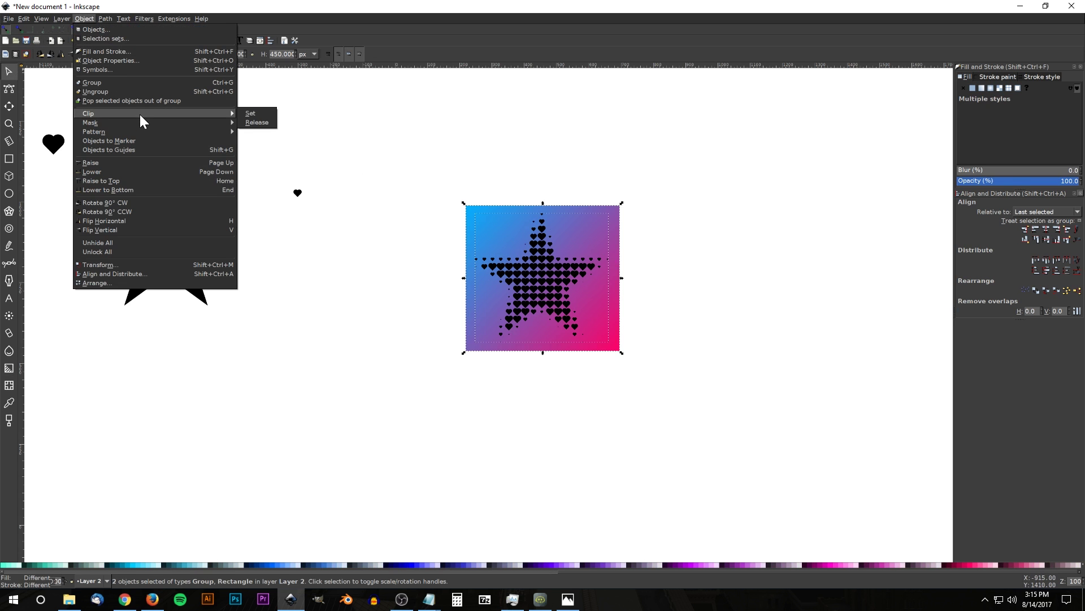
pyautogui.click(254, 114)
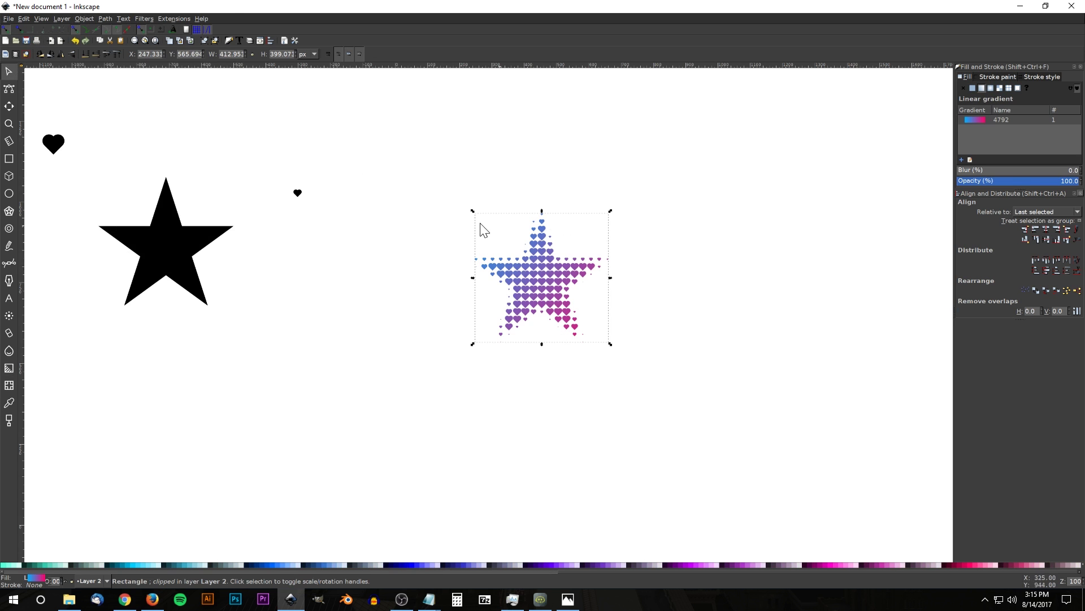
# Move the clipped gradient star to an empty area below the original shapes, scale it up proportionally and deselect it
pyautogui.moveTo(542, 270); pyautogui.dragTo(556, 242)
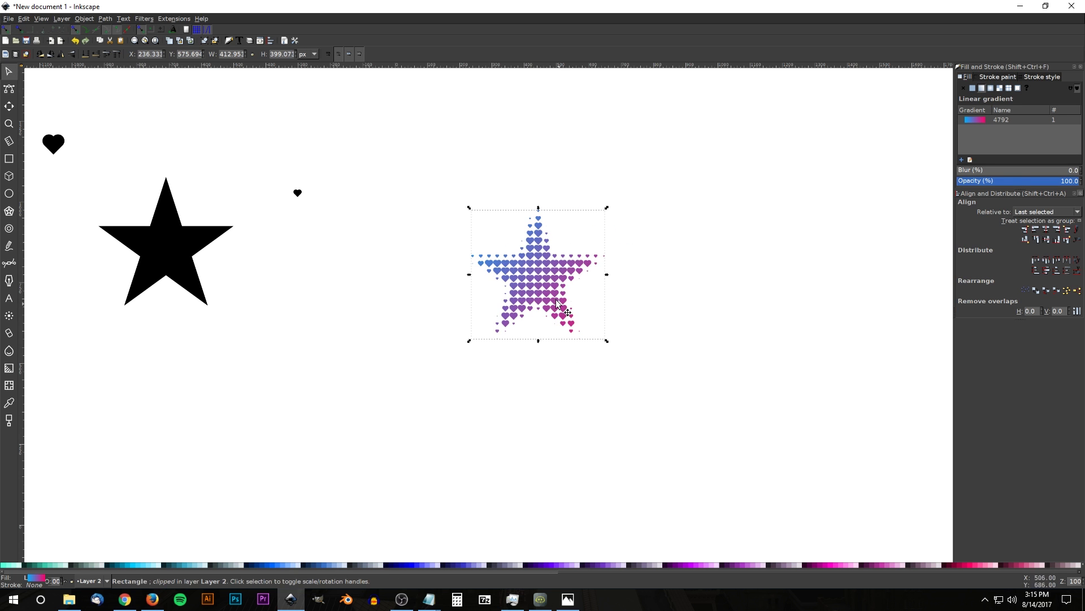
pyautogui.moveTo(559, 304); pyautogui.dragTo(517, 406)
pyautogui.scroll(-9, 650, 219)
pyautogui.hscroll(-2, 650, 218)
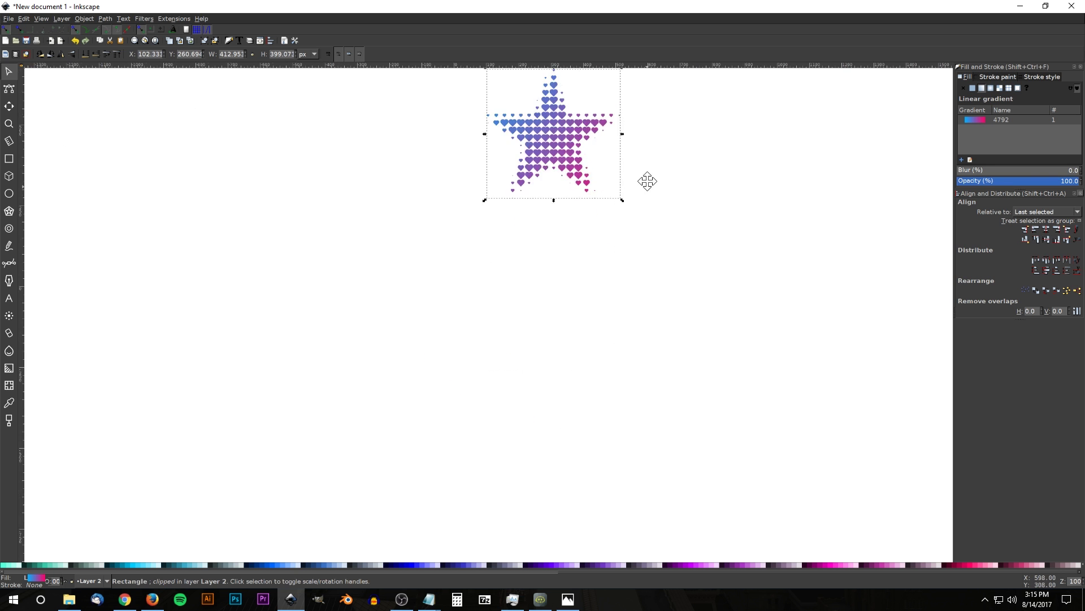
pyautogui.moveTo(529, 211); pyautogui.dragTo(637, 384)
pyautogui.moveTo(490, 368); pyautogui.dragTo(507, 314)
pyautogui.click(681, 346)
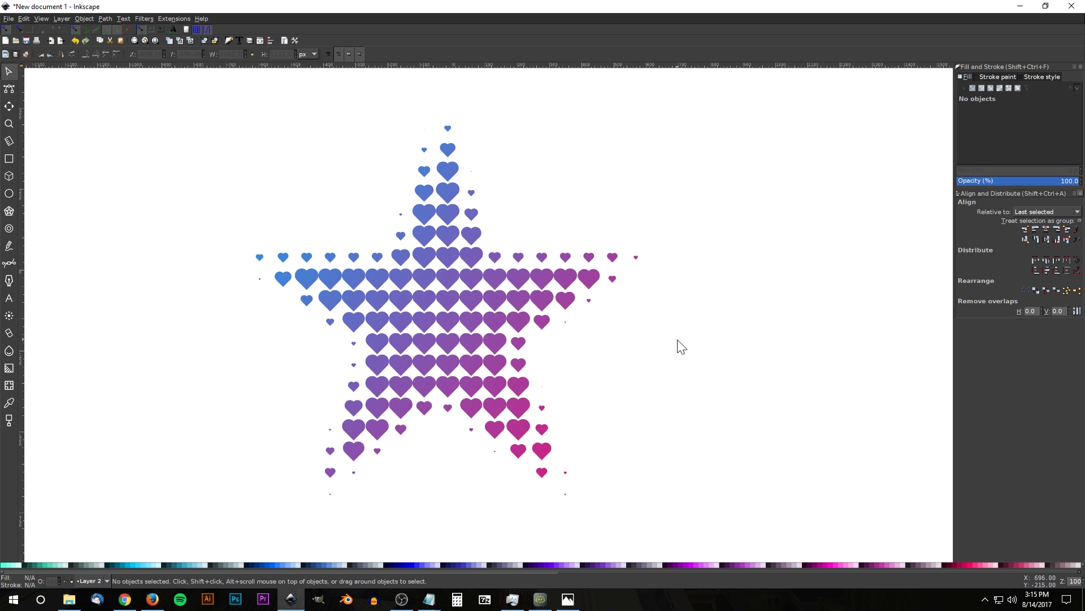